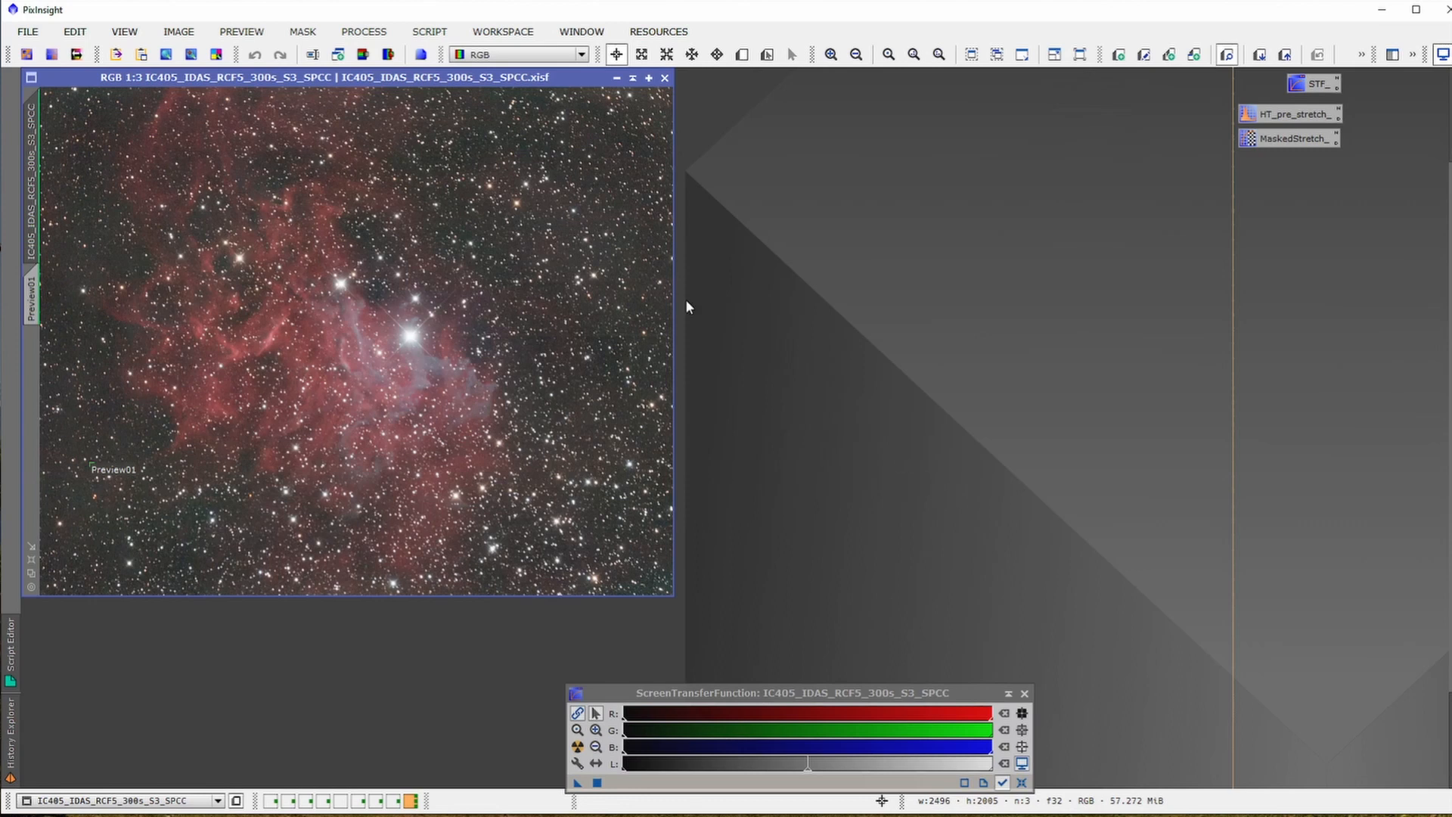
Step: Open HistogramTransformation for the IC405 image with its real-time preview and active-view tracking turned on
{"action": "left_click", "coordinate": [364, 31]}
{"action": "mouse_move", "coordinate": [446, 17]}
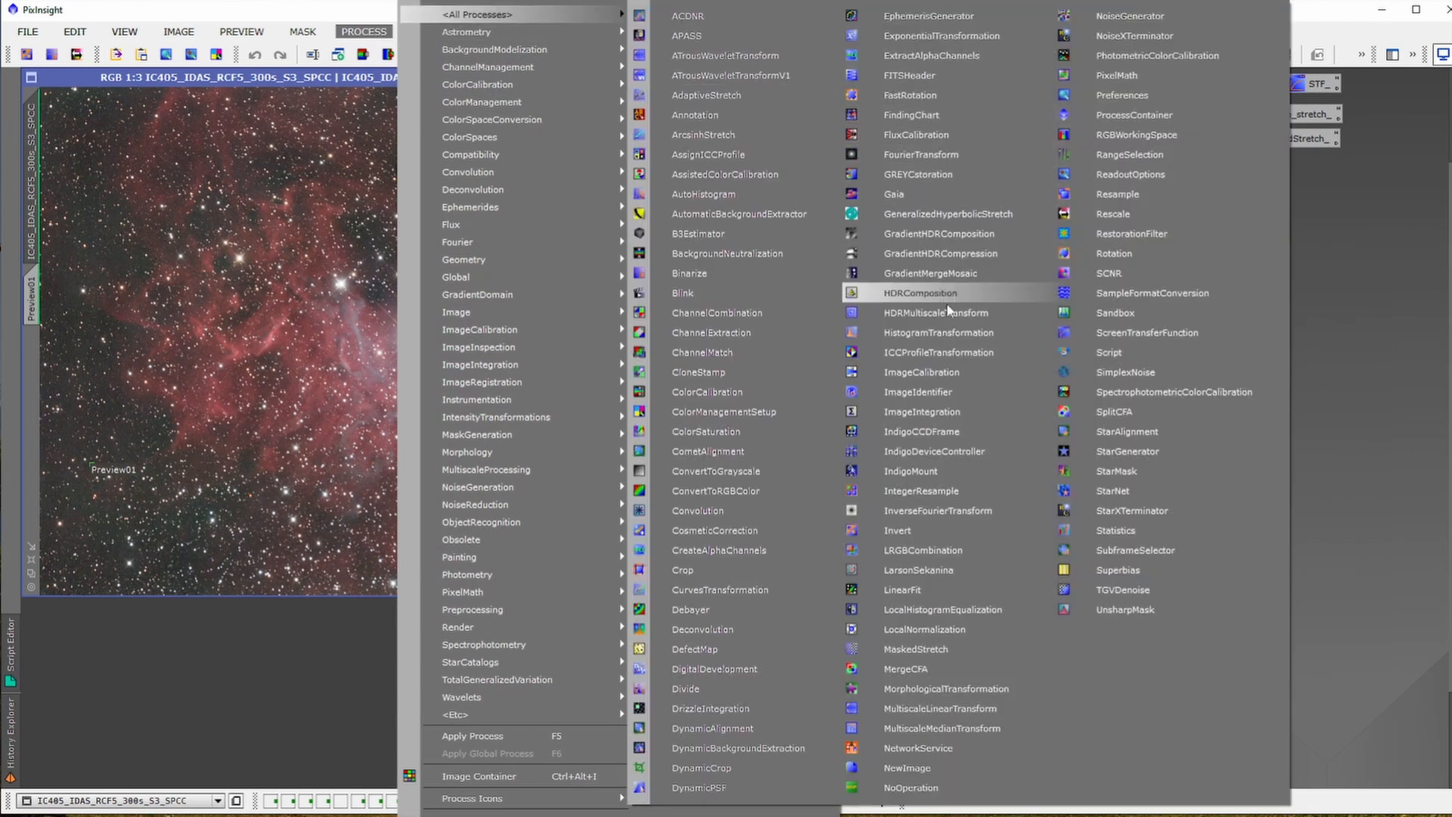
{"action": "left_click", "coordinate": [950, 334]}
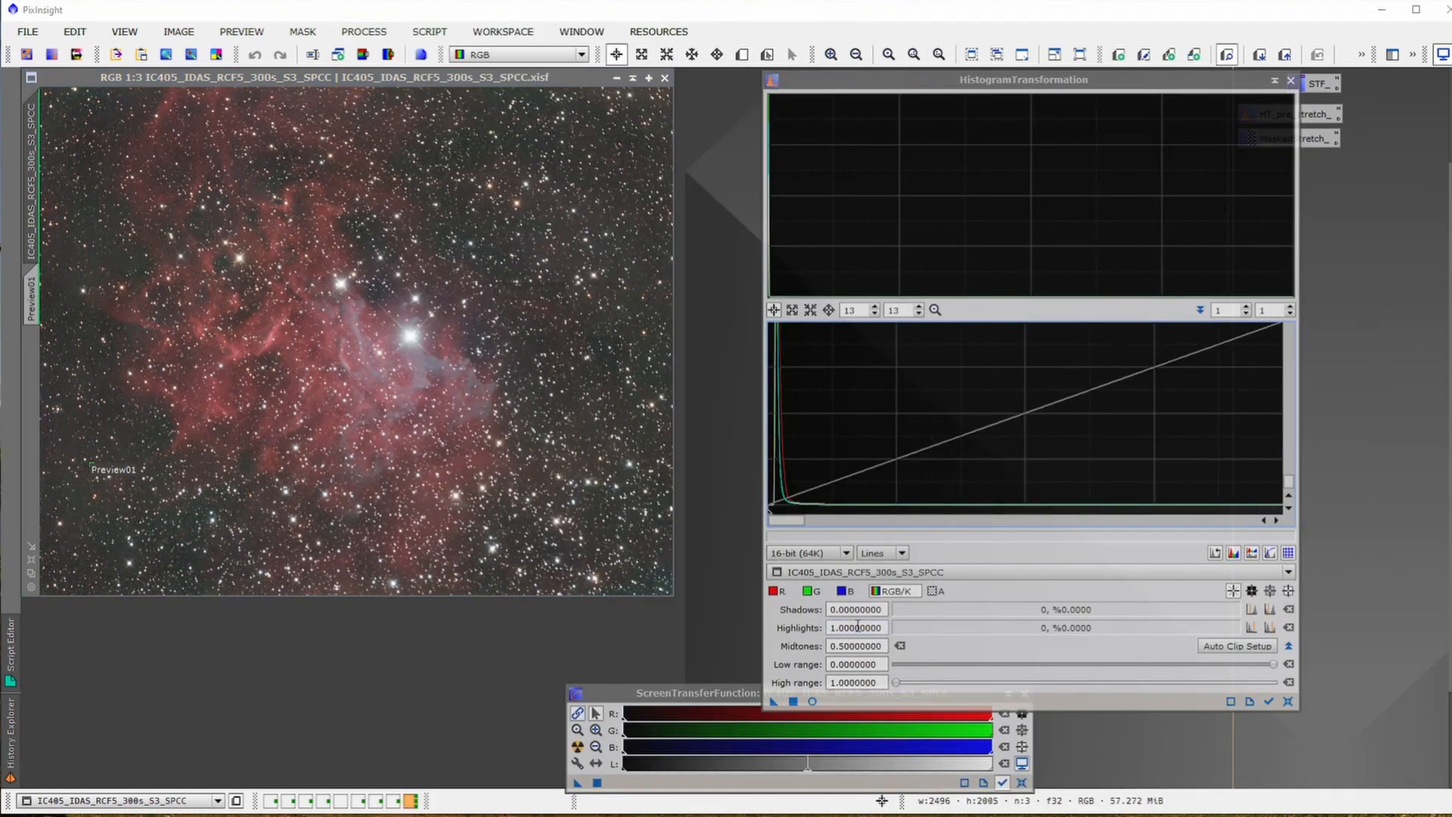
{"action": "left_click", "coordinate": [812, 701]}
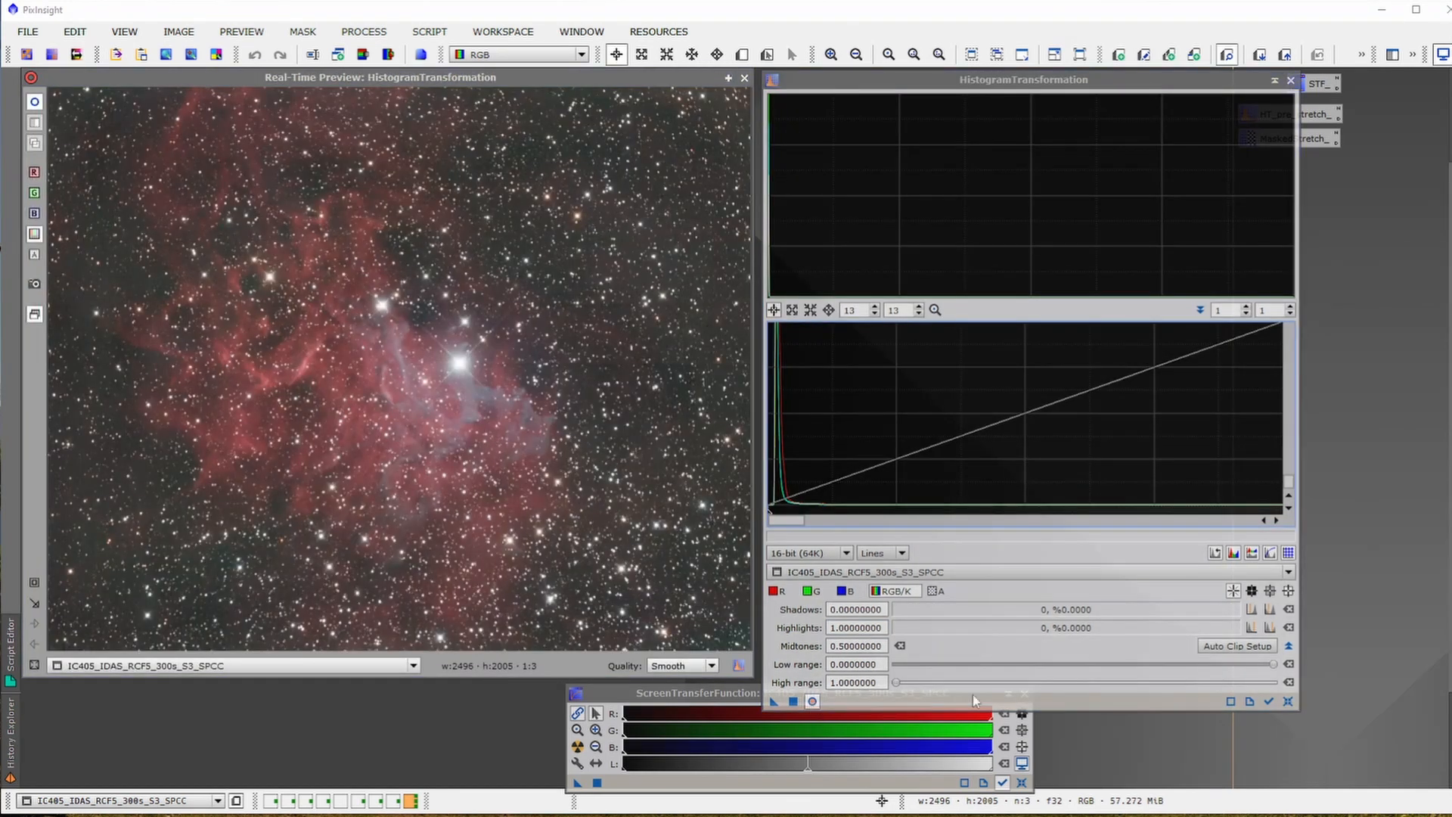
{"action": "left_click", "coordinate": [1269, 701]}
Step: Reset the ScreenTransferFunction so the image is displayed in its linear state while working in HistogramTransformation
{"action": "left_click", "coordinate": [1020, 782]}
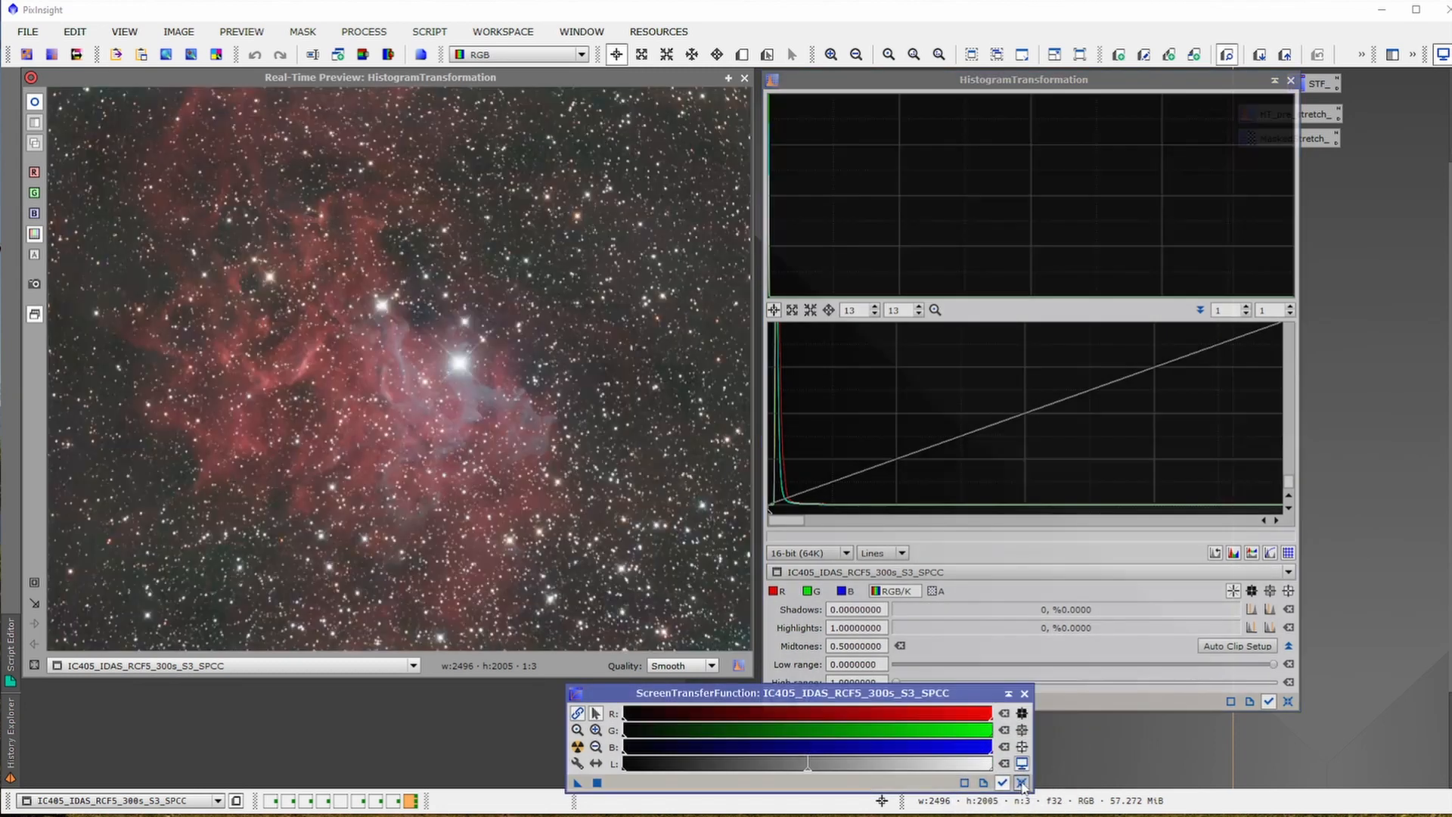
{"action": "left_click", "coordinate": [1021, 782]}
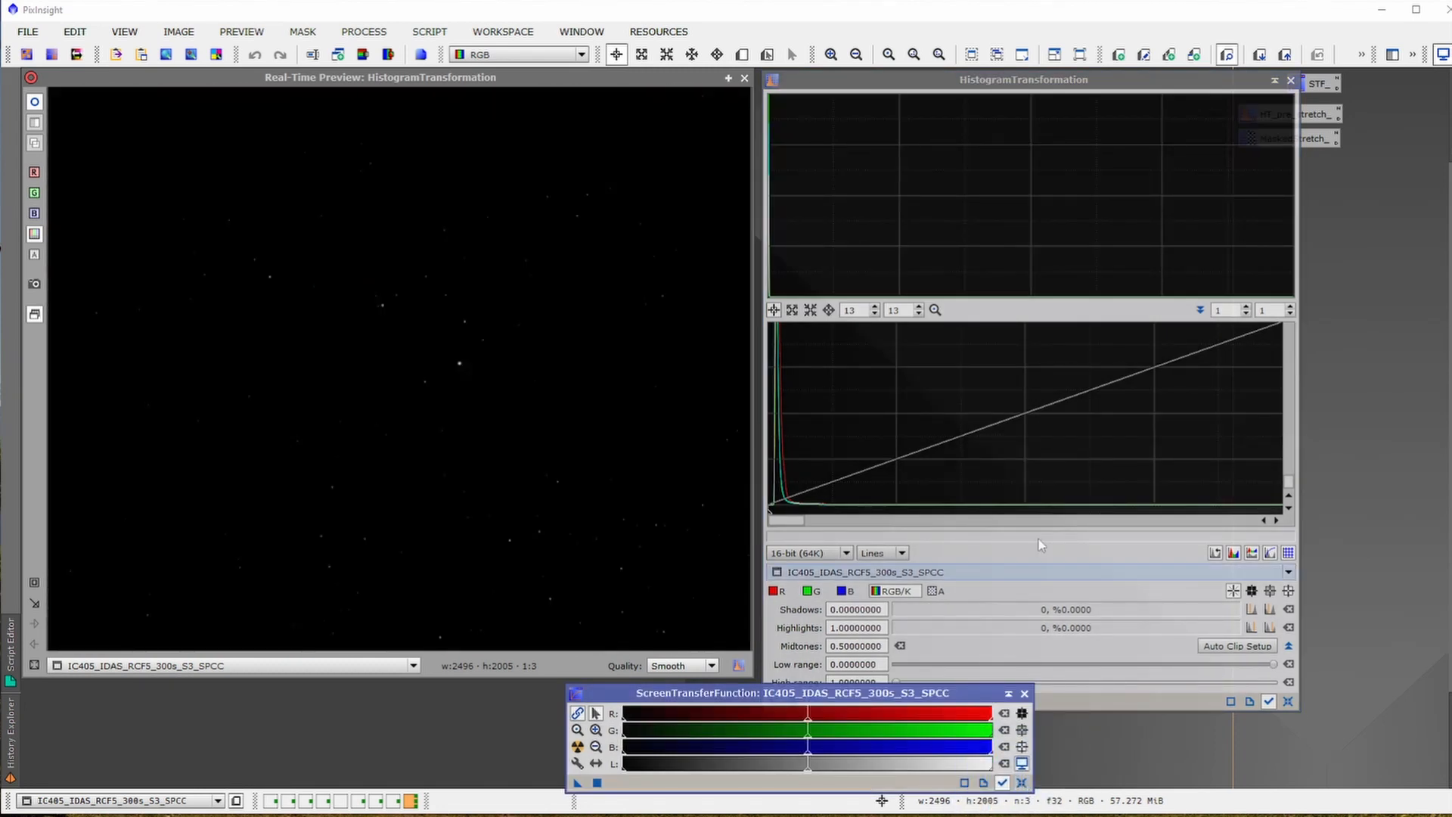
{"action": "left_click", "coordinate": [922, 100]}
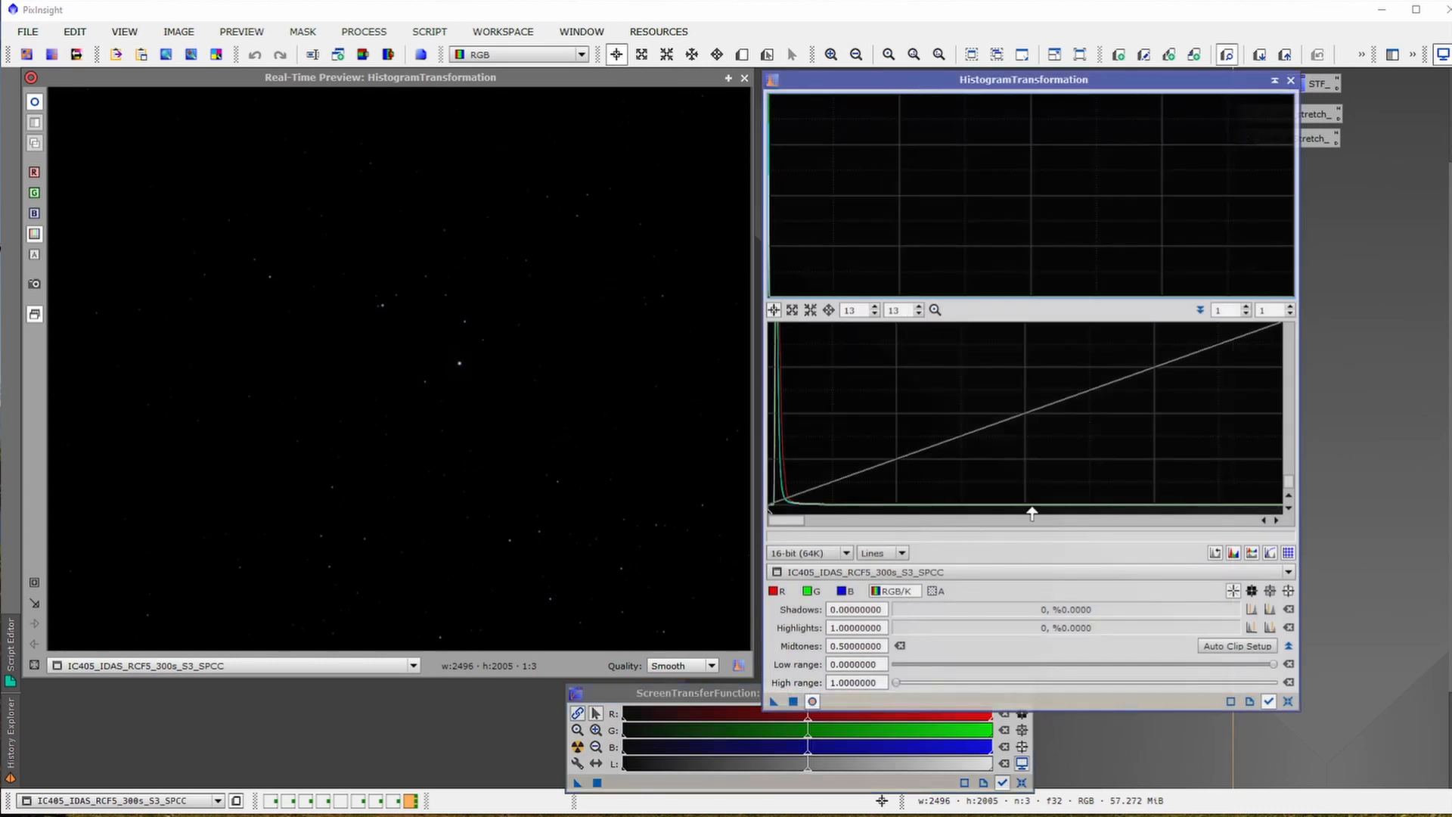
Step: Lower the midtones to about 0.0333 and raise the shadows to about 0.0005, just before the histogram peak
{"action": "scroll", "coordinate": [1088, 458], "scroll_direction": "down", "scroll_amount": 5}
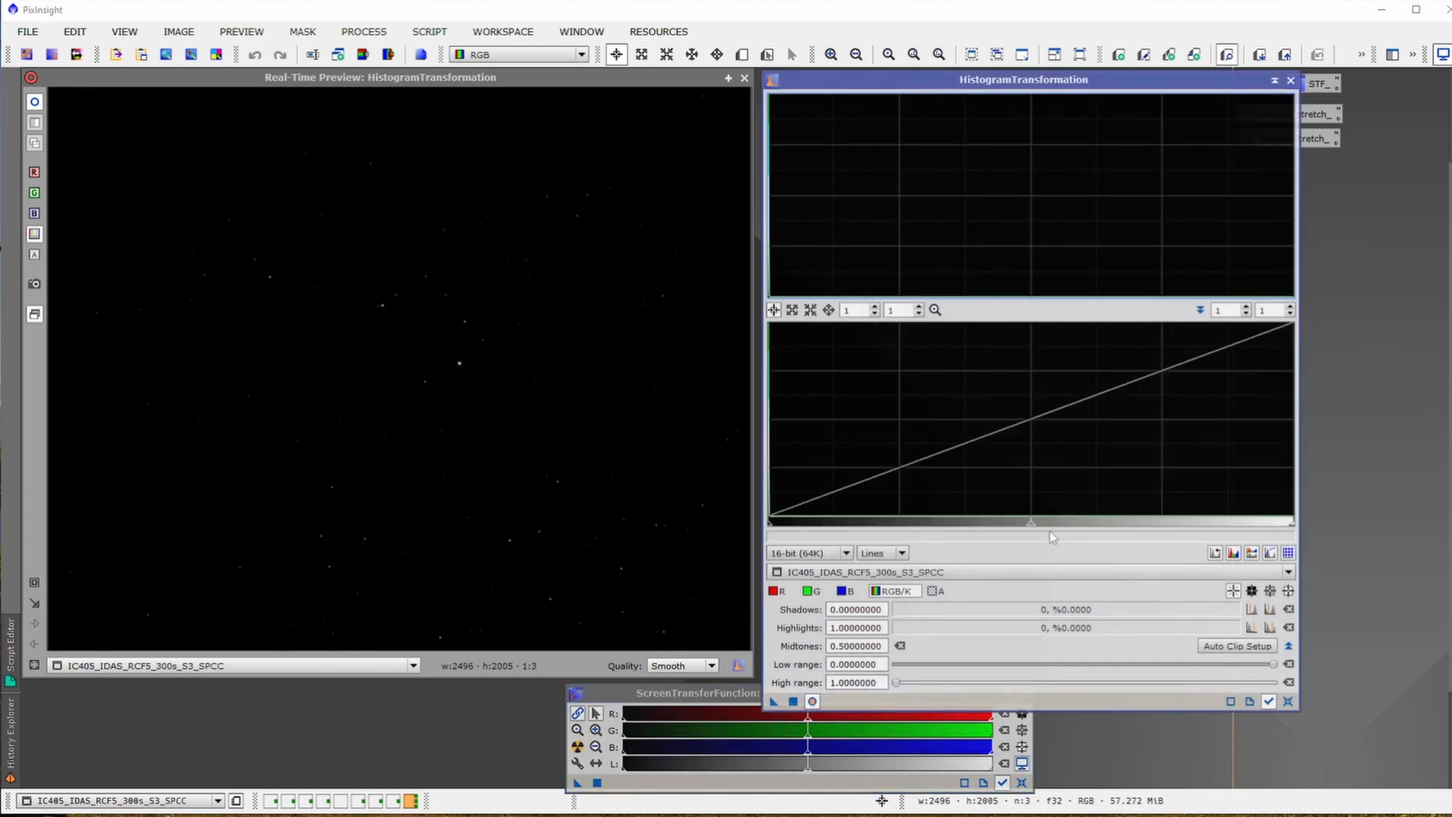
{"action": "left_click", "coordinate": [1030, 527]}
{"action": "left_click_drag", "start_coordinate": [1030, 527], "coordinate": [787, 532]}
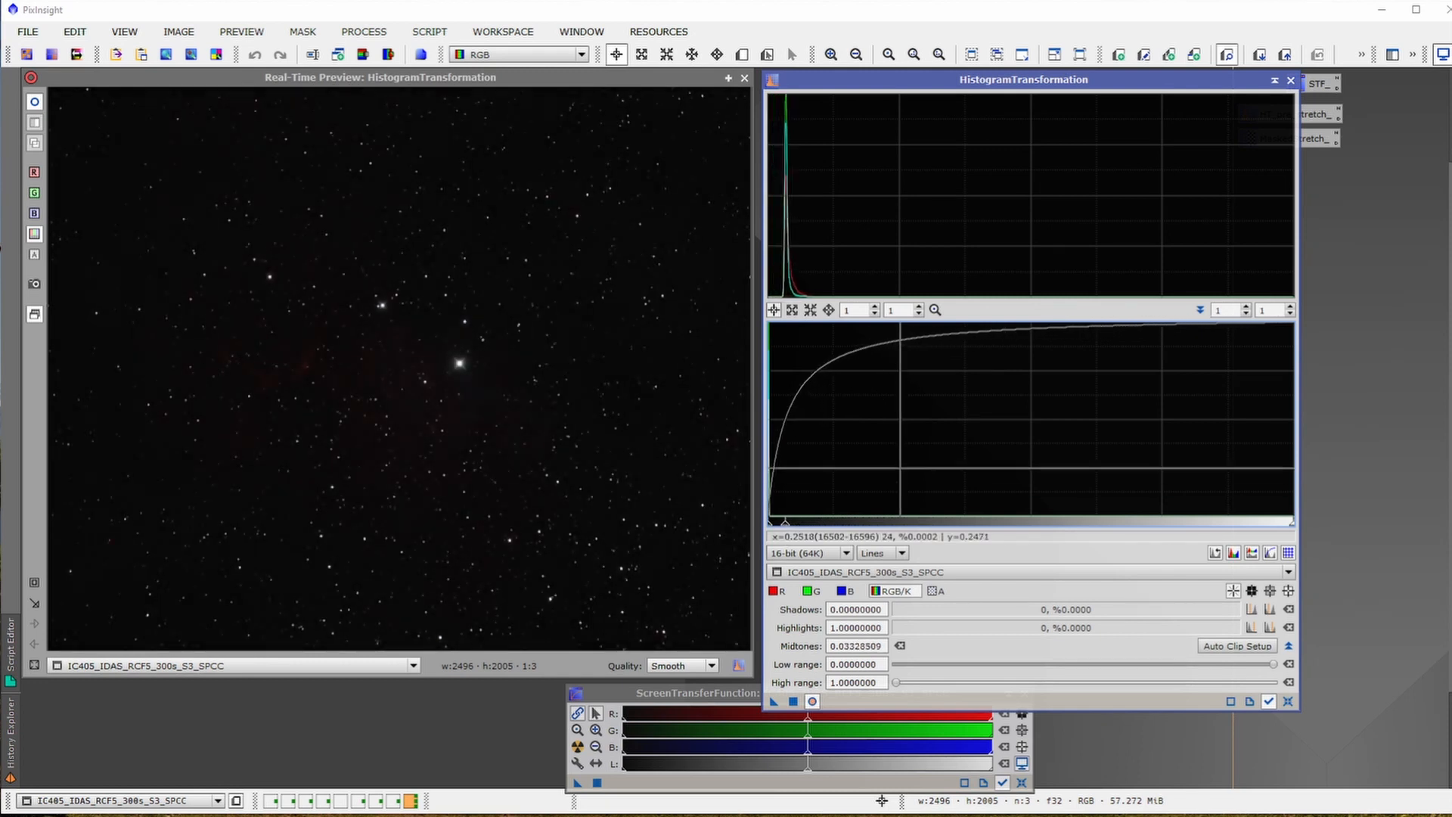
{"action": "scroll", "coordinate": [908, 415], "scroll_direction": "up", "scroll_amount": 9}
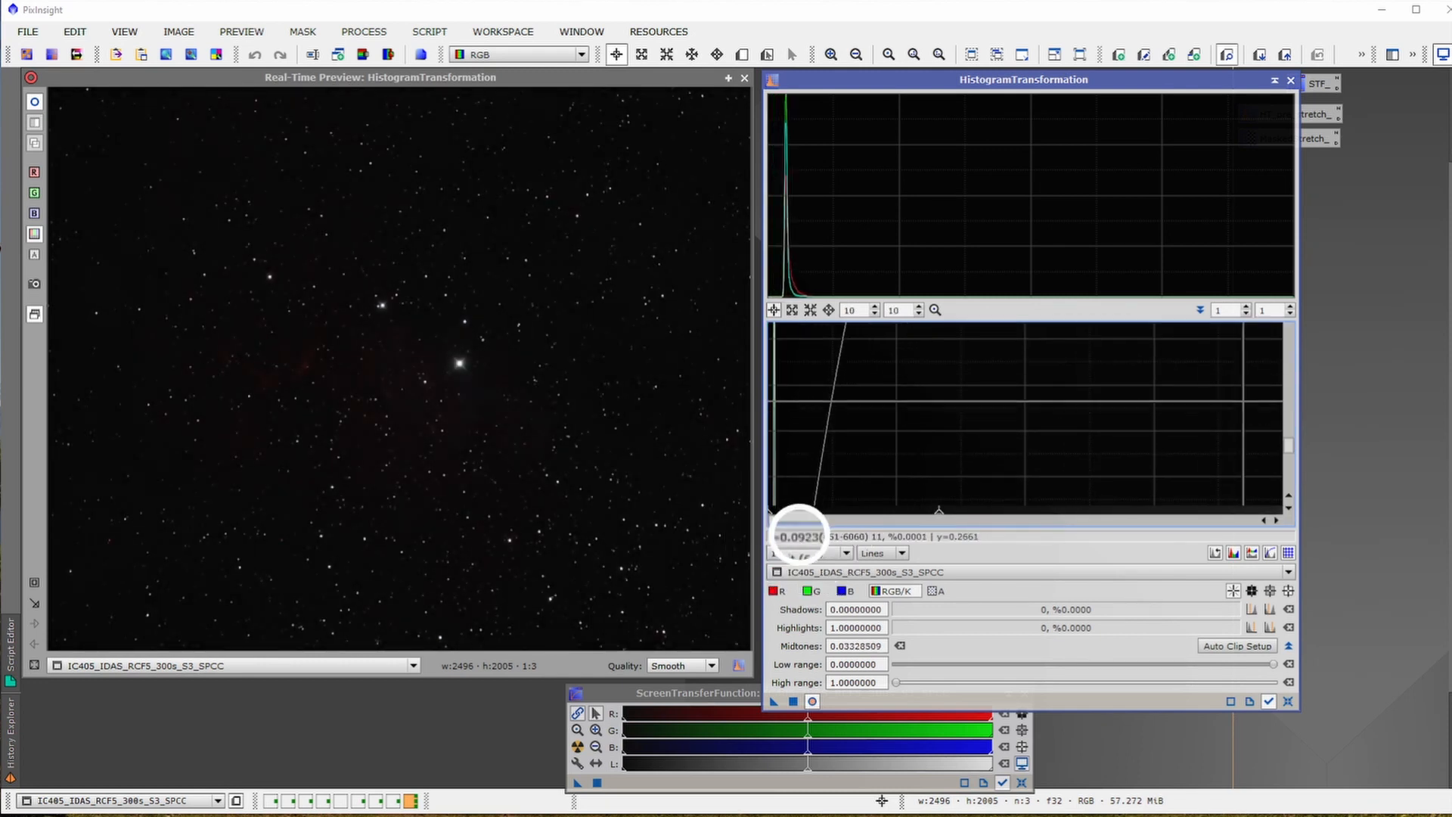
{"action": "scroll", "coordinate": [1289, 424], "scroll_direction": "down", "scroll_amount": 5}
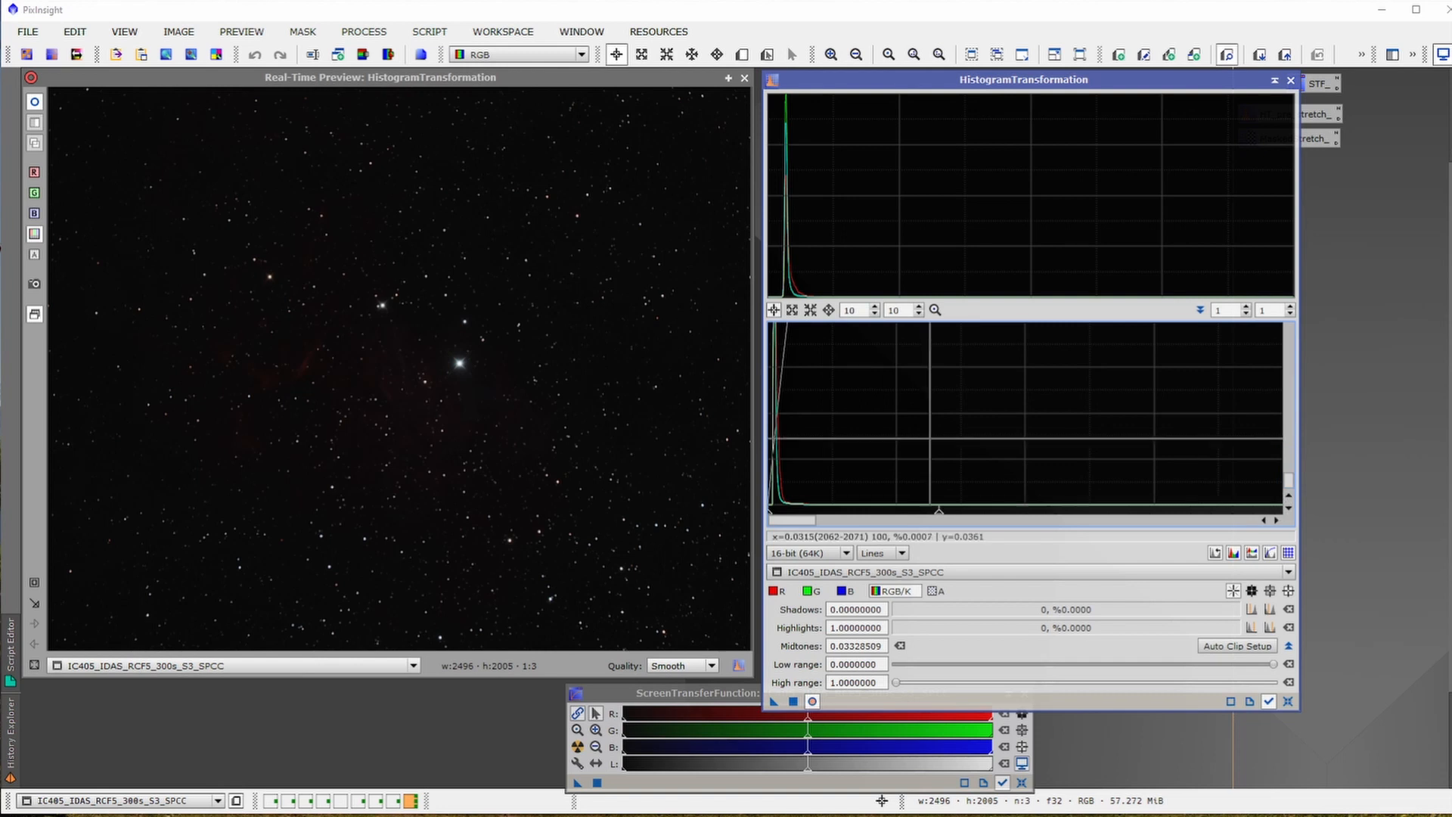
{"action": "scroll", "coordinate": [927, 424], "scroll_direction": "up", "scroll_amount": 3}
{"action": "scroll", "coordinate": [927, 424], "scroll_direction": "up", "scroll_amount": 14}
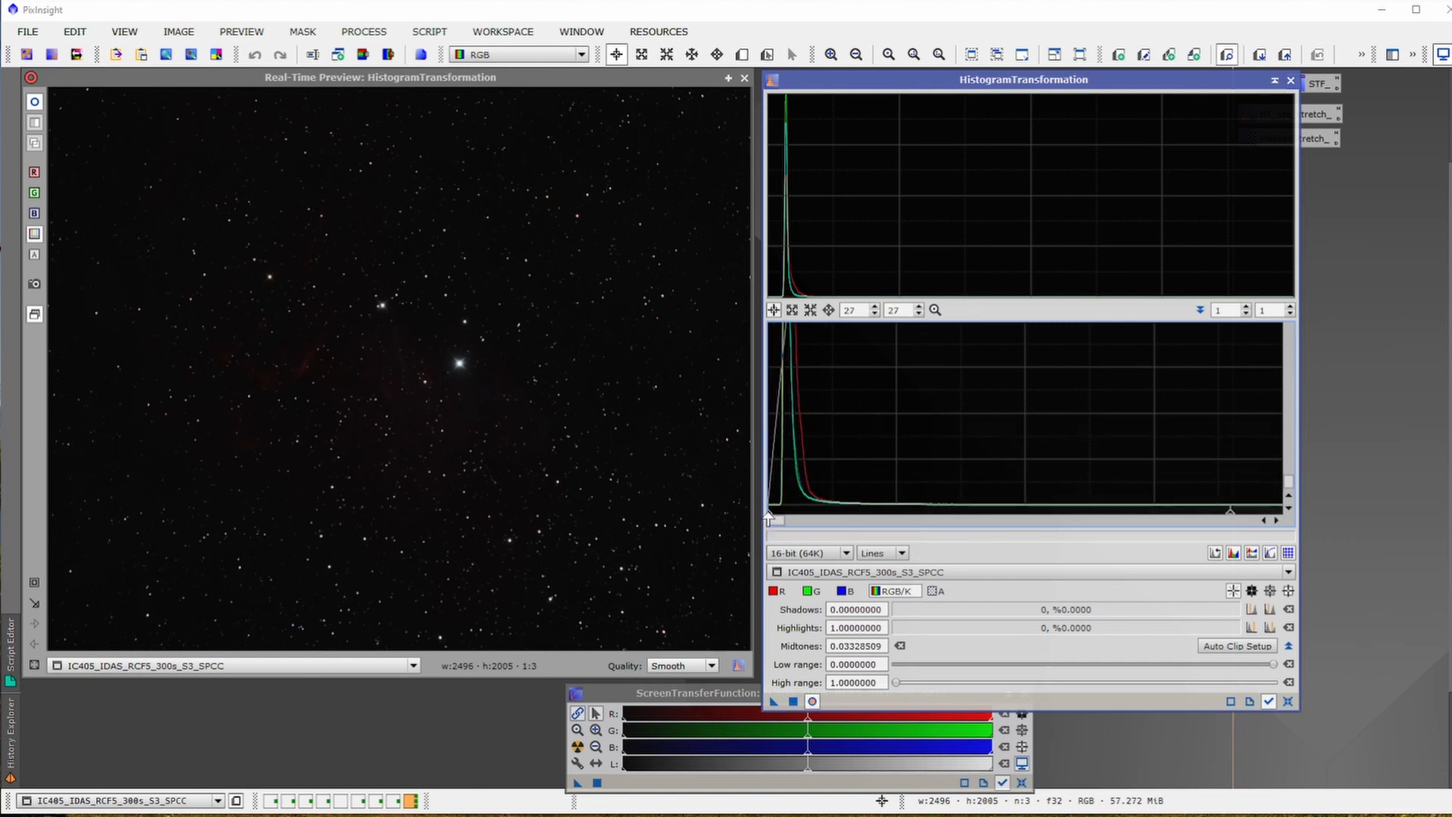
{"action": "left_click_drag", "start_coordinate": [768, 519], "coordinate": [774, 518]}
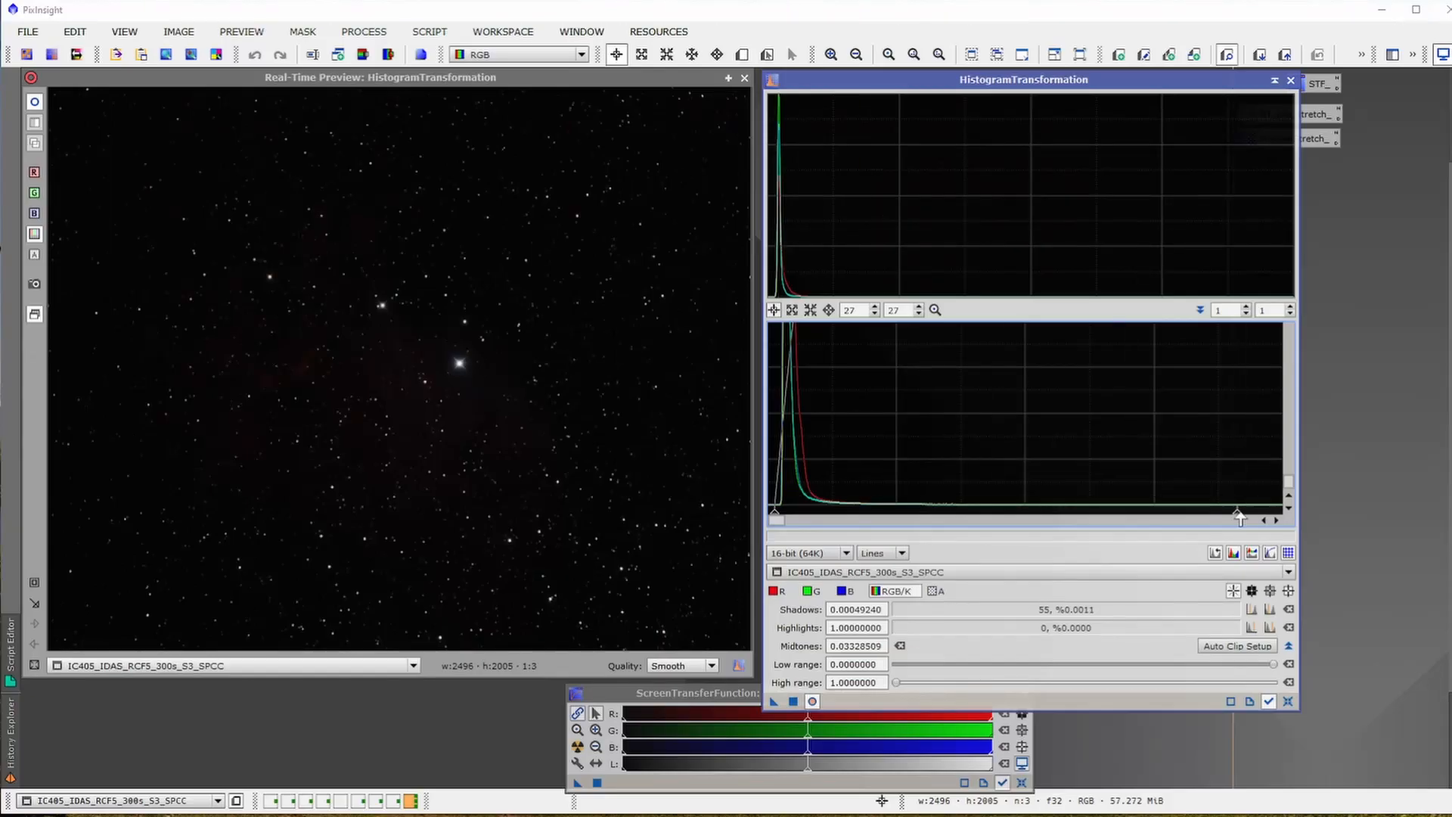
Step: Fine-tune the HistogramTransformation midtones to about 0.0137 for a gentle pre-stretch
{"action": "left_click_drag", "start_coordinate": [1236, 517], "coordinate": [936, 511]}
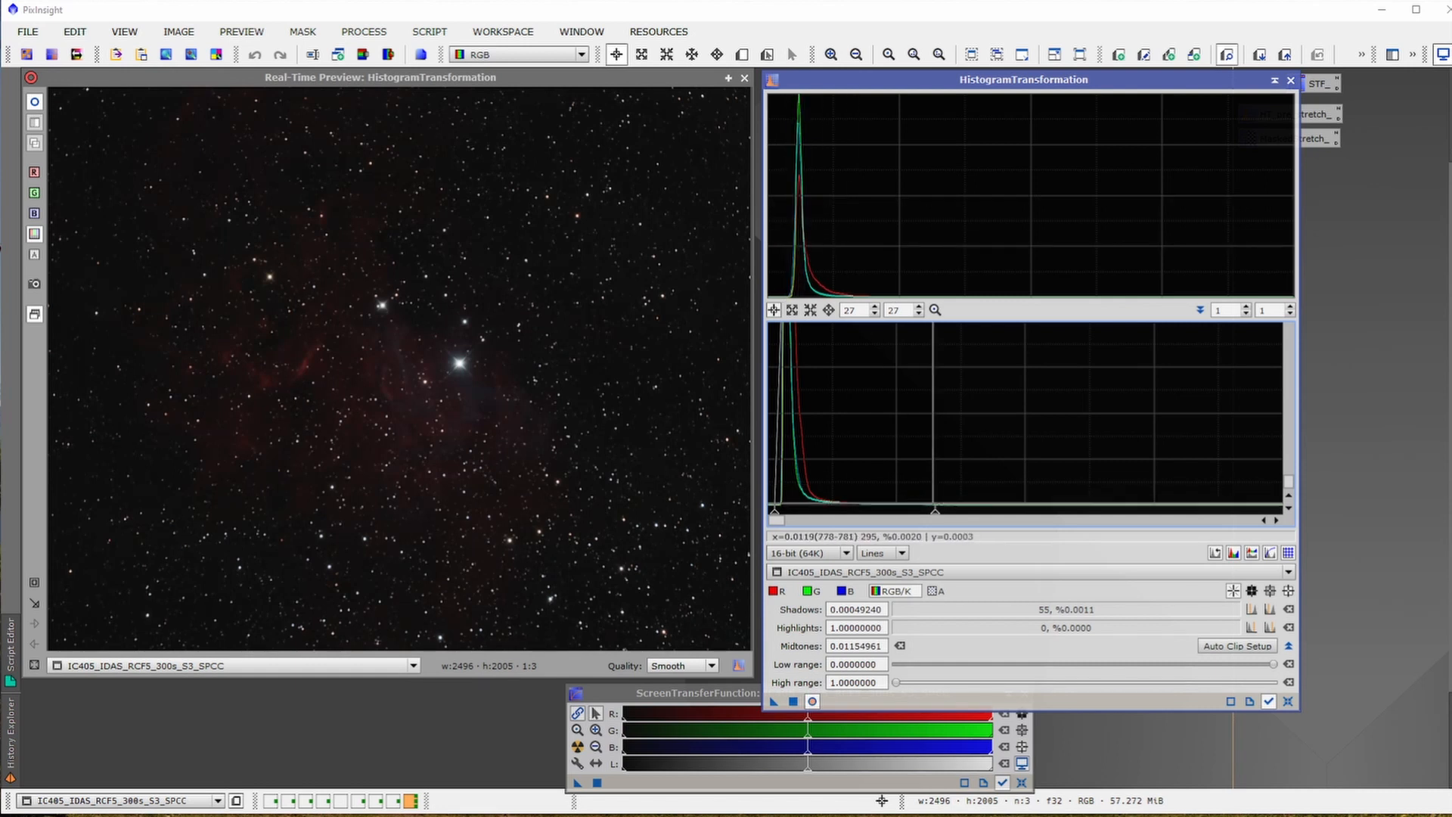
{"action": "left_click_drag", "start_coordinate": [935, 515], "coordinate": [968, 517]}
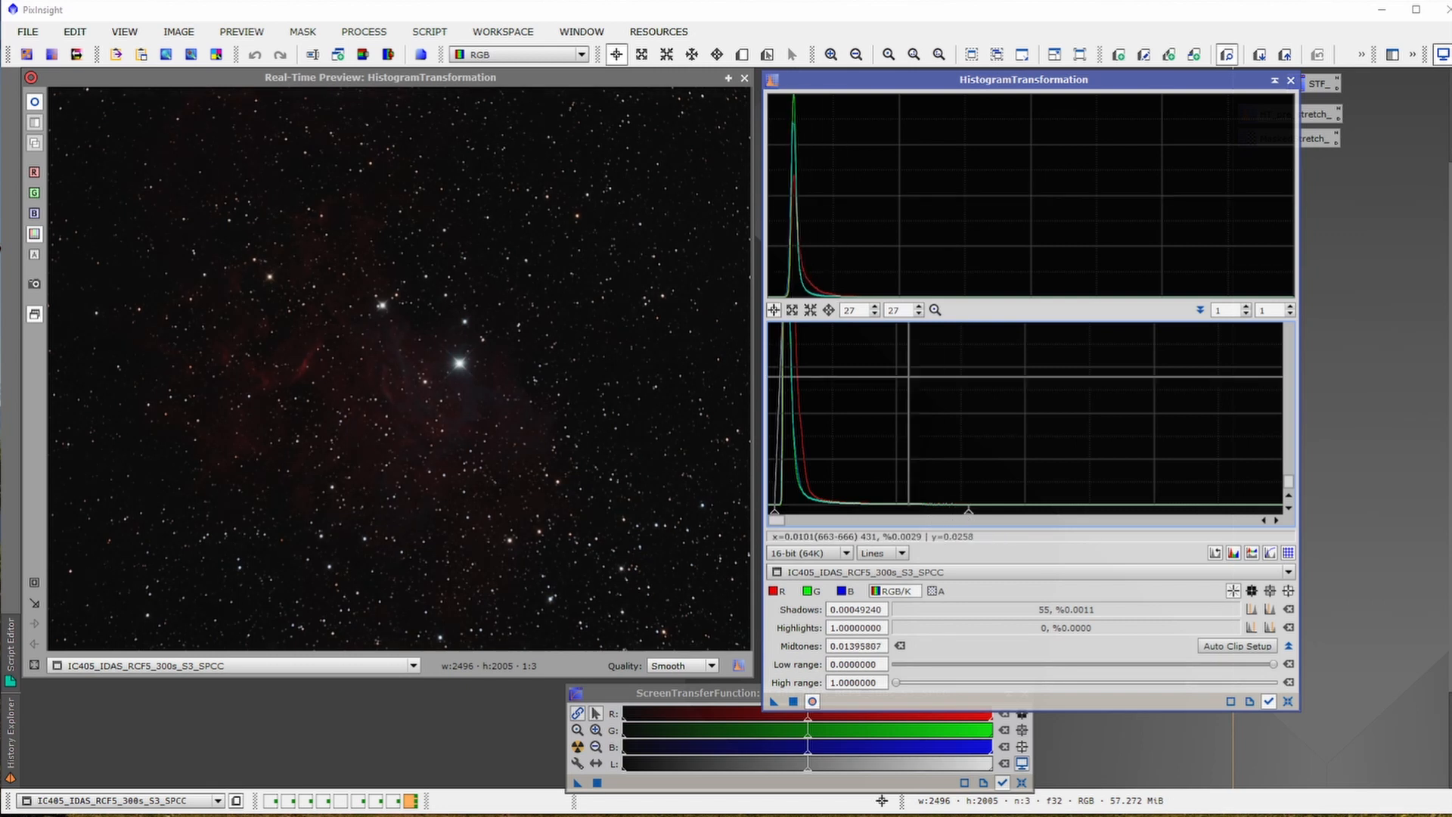
{"action": "left_click_drag", "start_coordinate": [968, 516], "coordinate": [965, 517]}
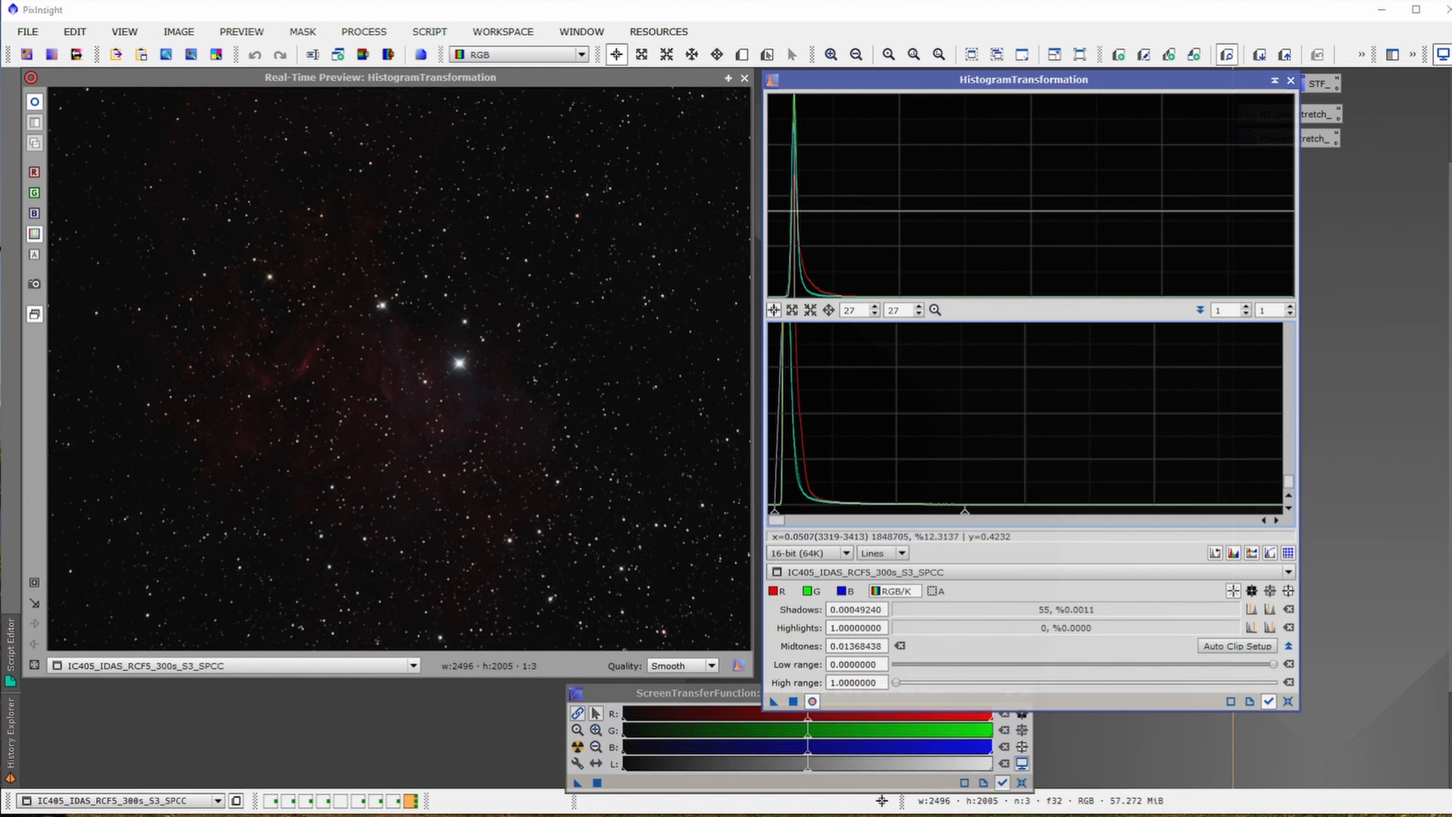
Step: Apply the histogram stretch to the IC405 image, and close HistogramTransformation and the real-time preview
{"action": "left_click", "coordinate": [792, 702]}
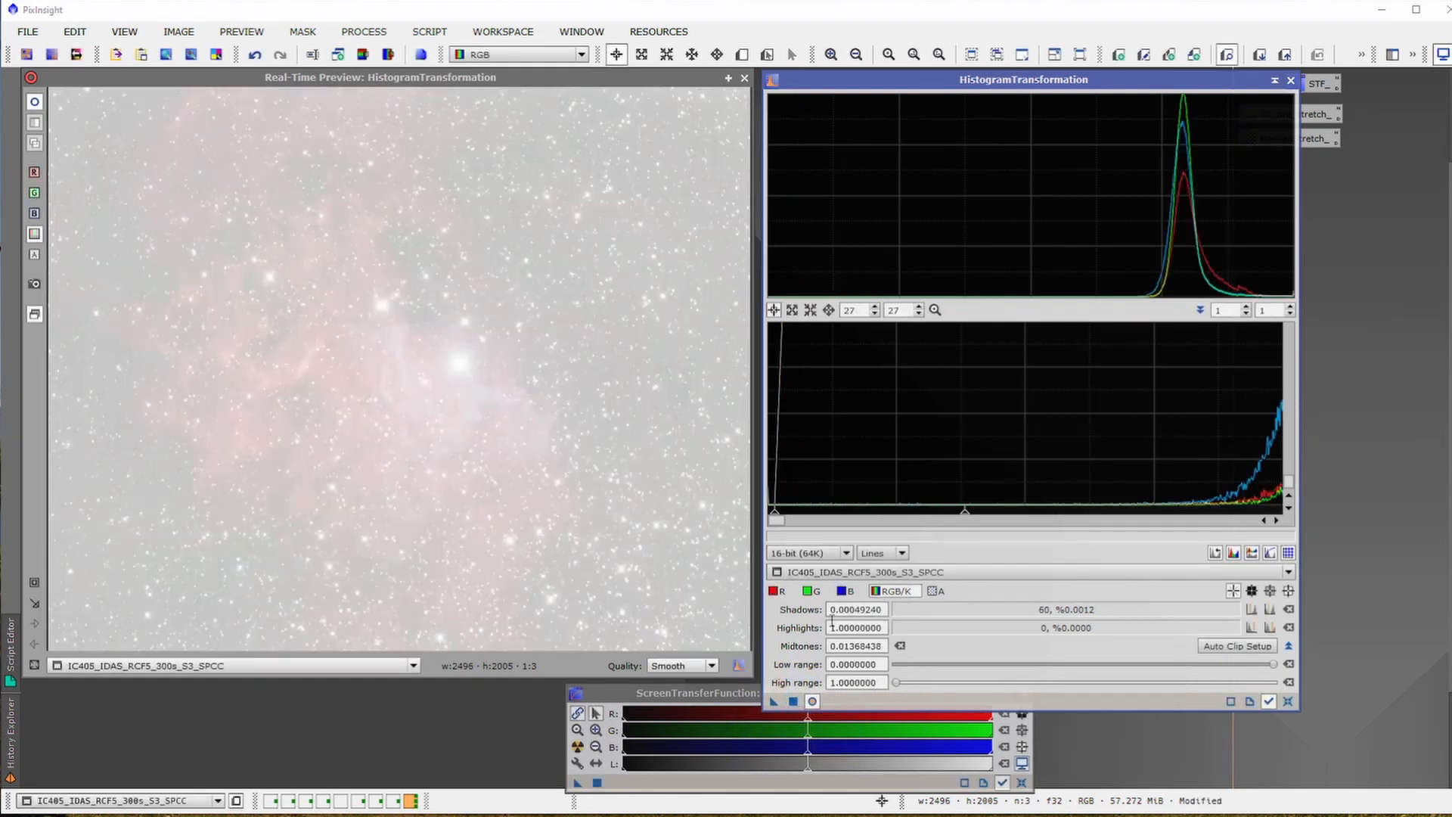
{"action": "left_click", "coordinate": [1291, 80]}
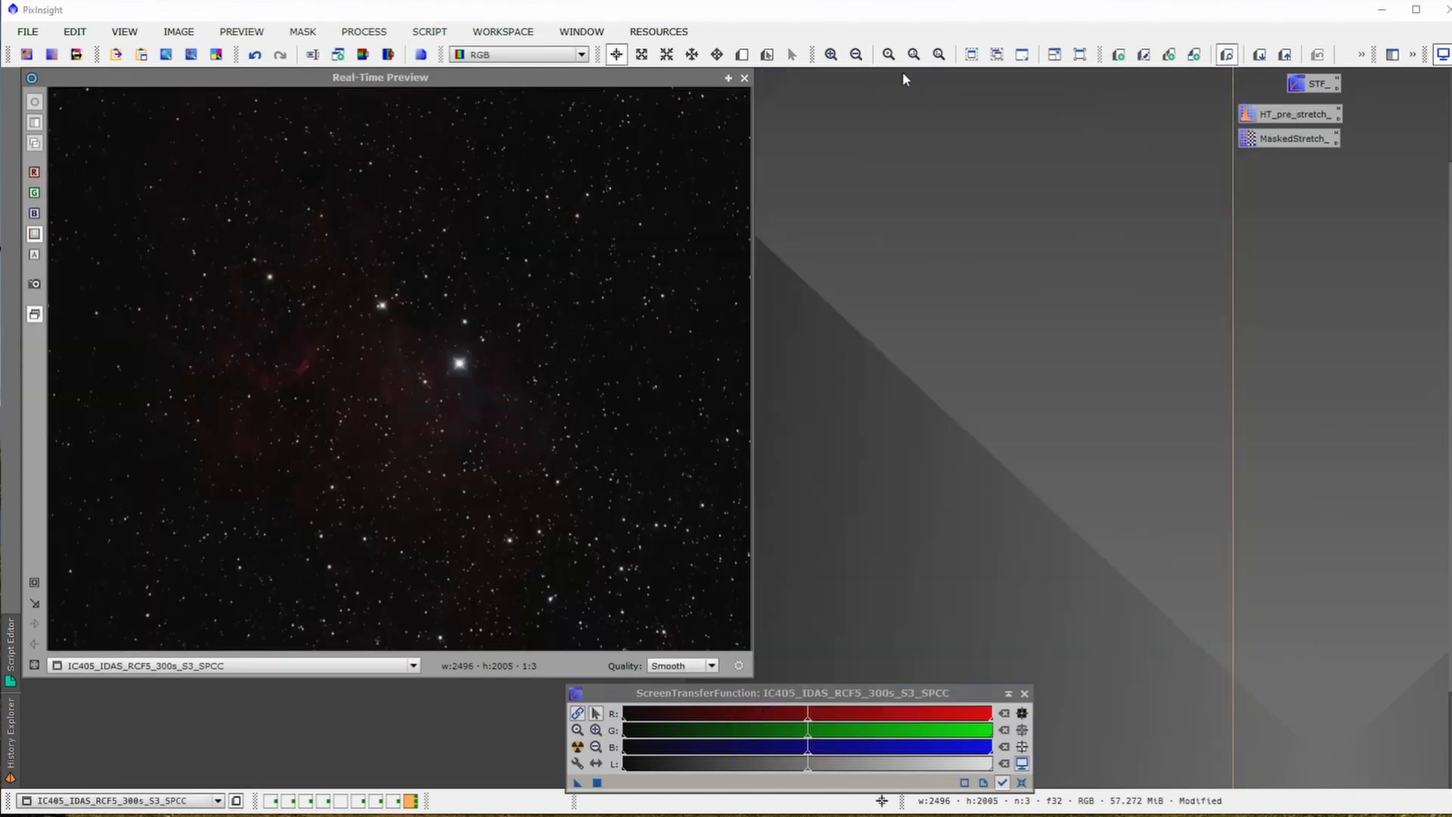
{"action": "left_click", "coordinate": [744, 78]}
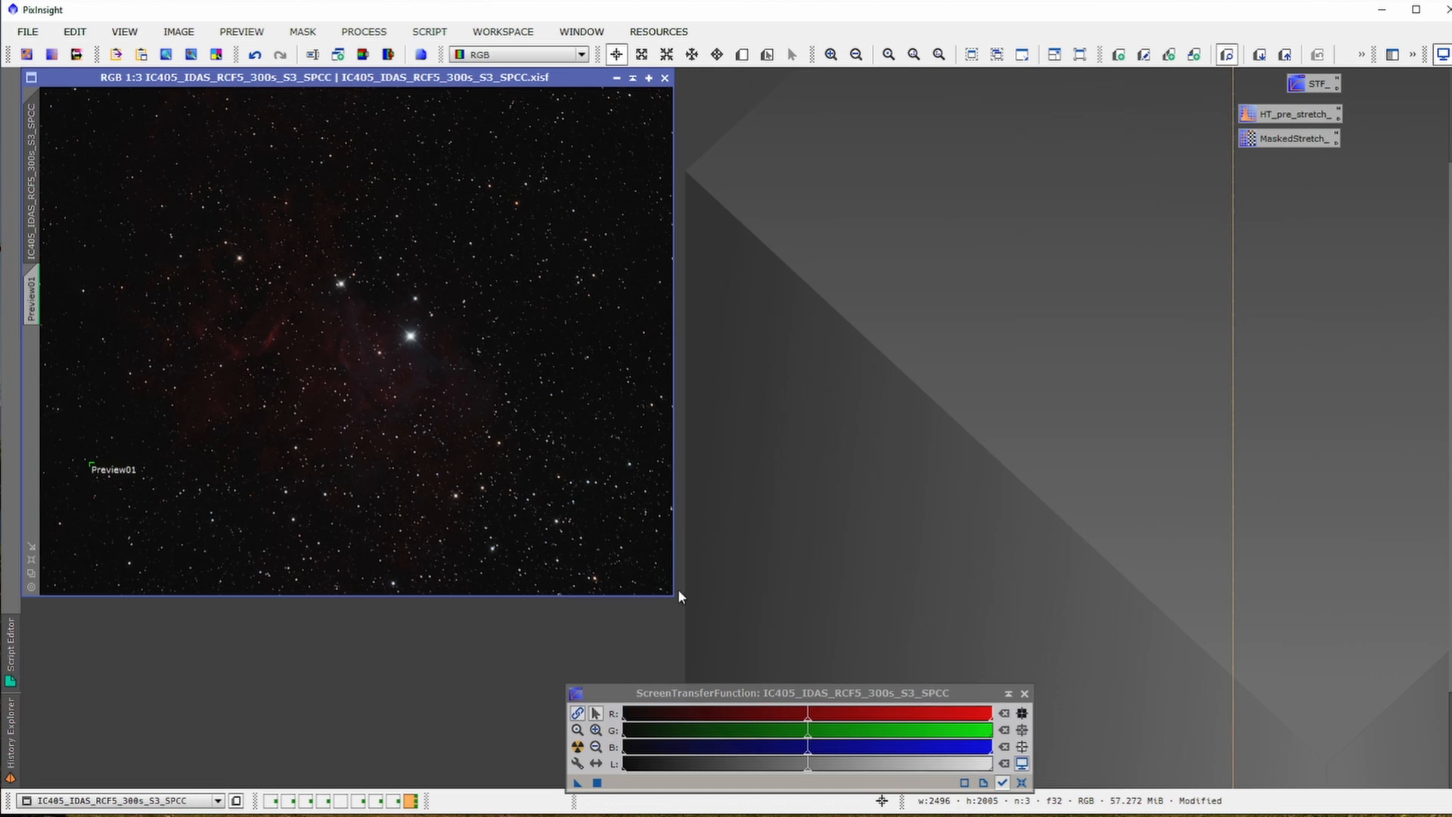
Step: Auto-stretch the image display and draw a small preview over dark background near the image's lower-left corner
{"action": "left_click", "coordinate": [578, 747]}
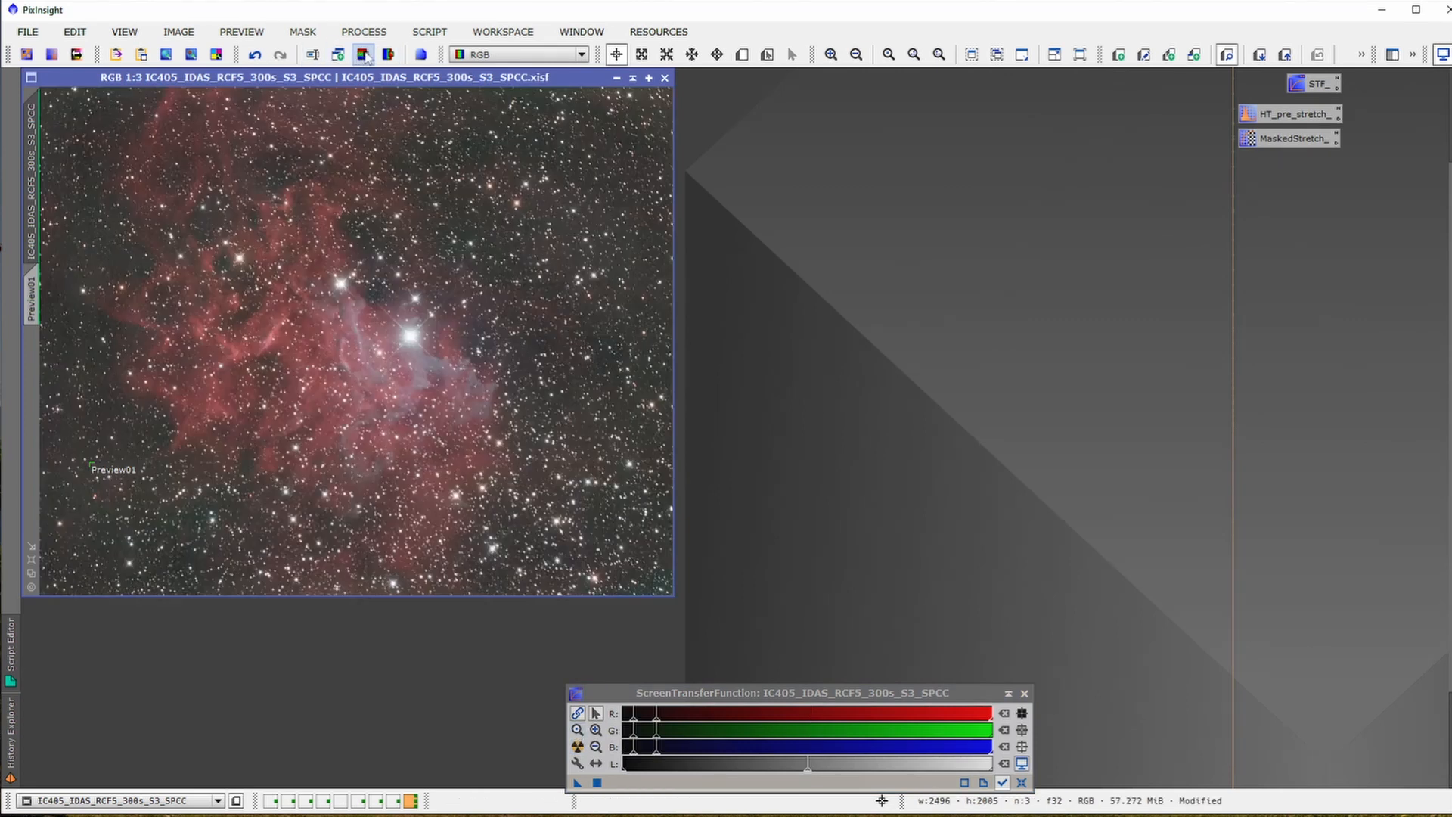
{"action": "left_click", "coordinate": [741, 54]}
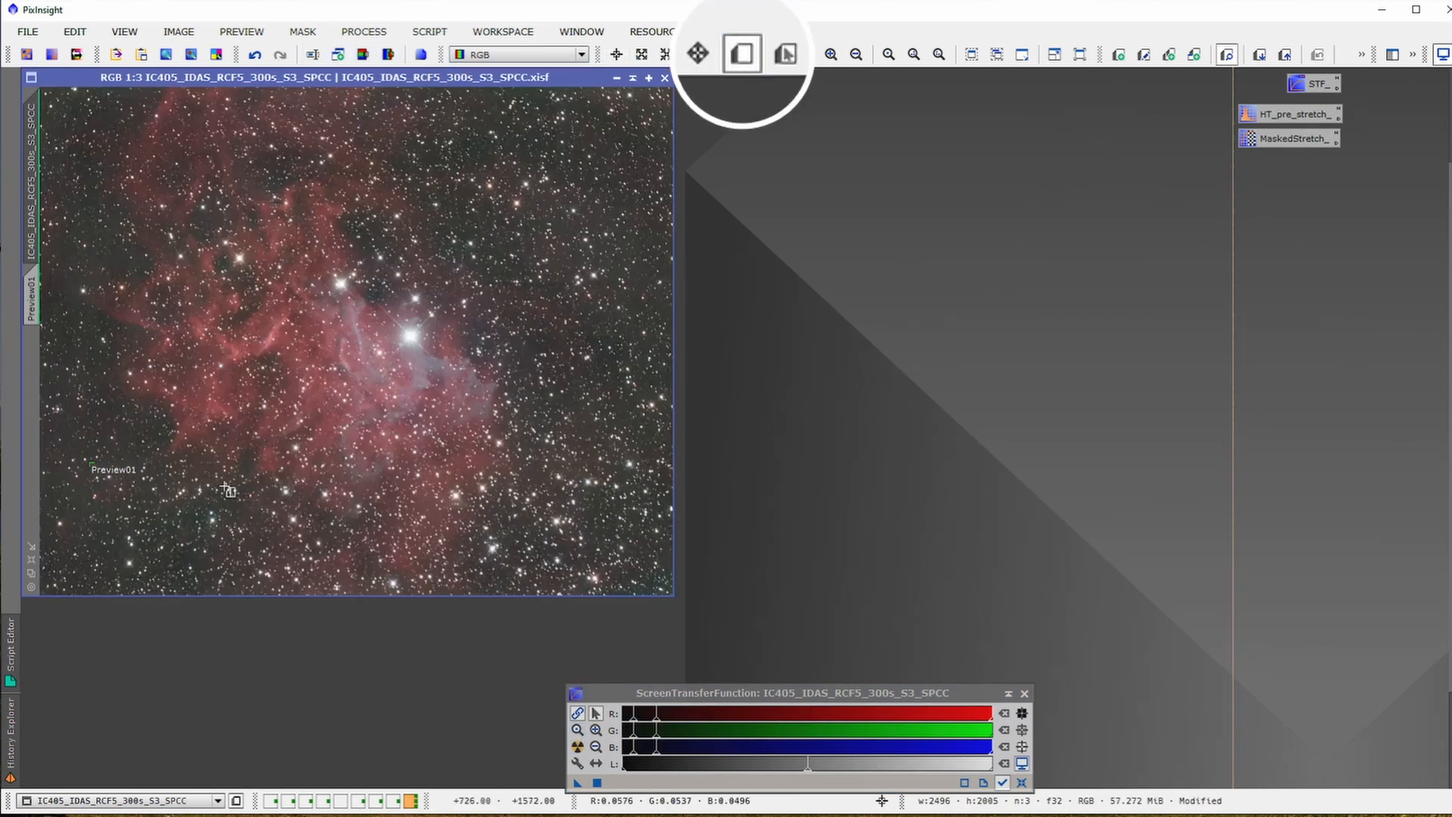
{"action": "left_click_drag", "start_coordinate": [92, 518], "coordinate": [146, 569]}
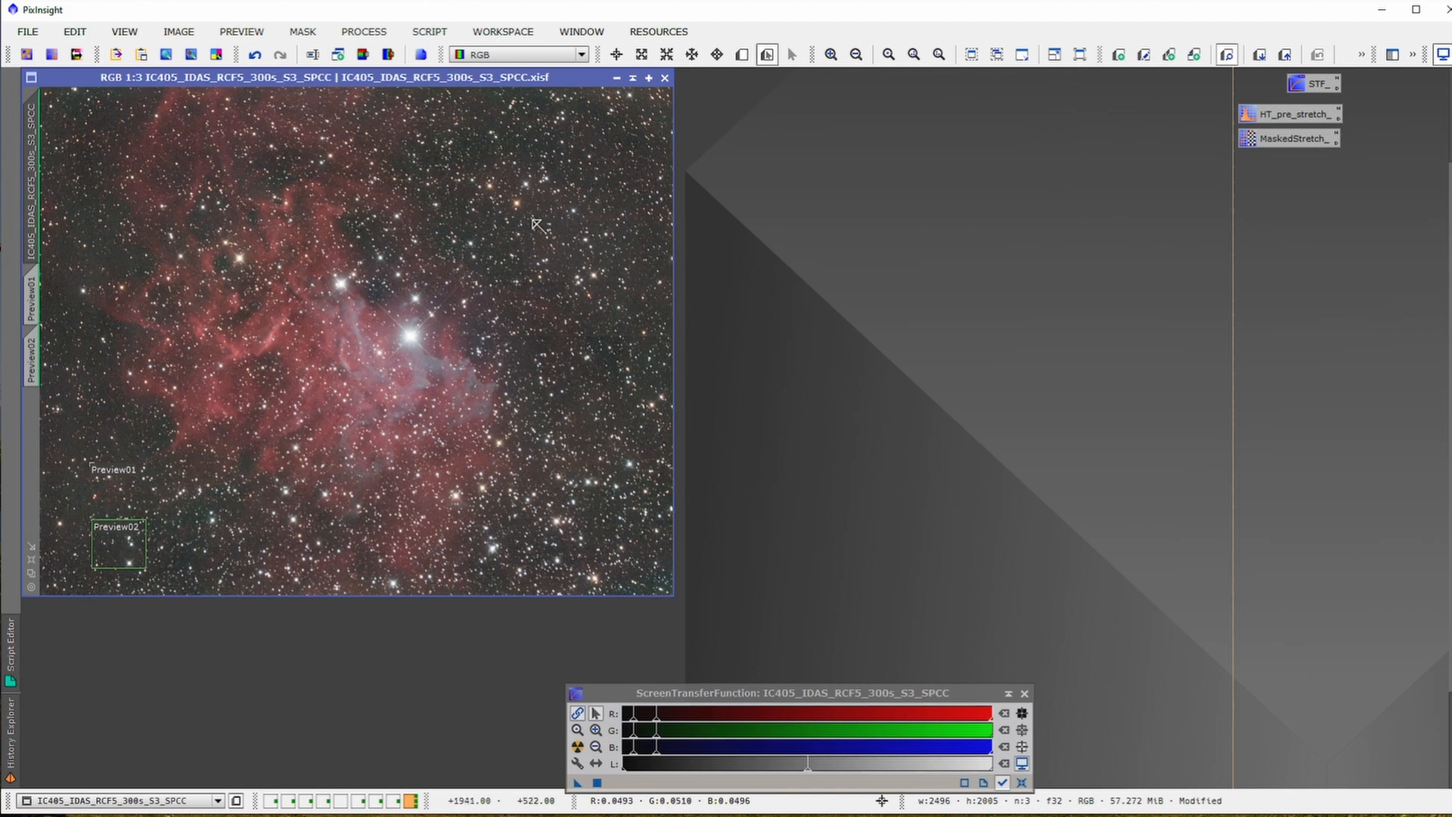
Step: Draw a preview of about 970 × 670 px and reposition it over the brightest star and the adjoining nebula
{"action": "left_click", "coordinate": [741, 54]}
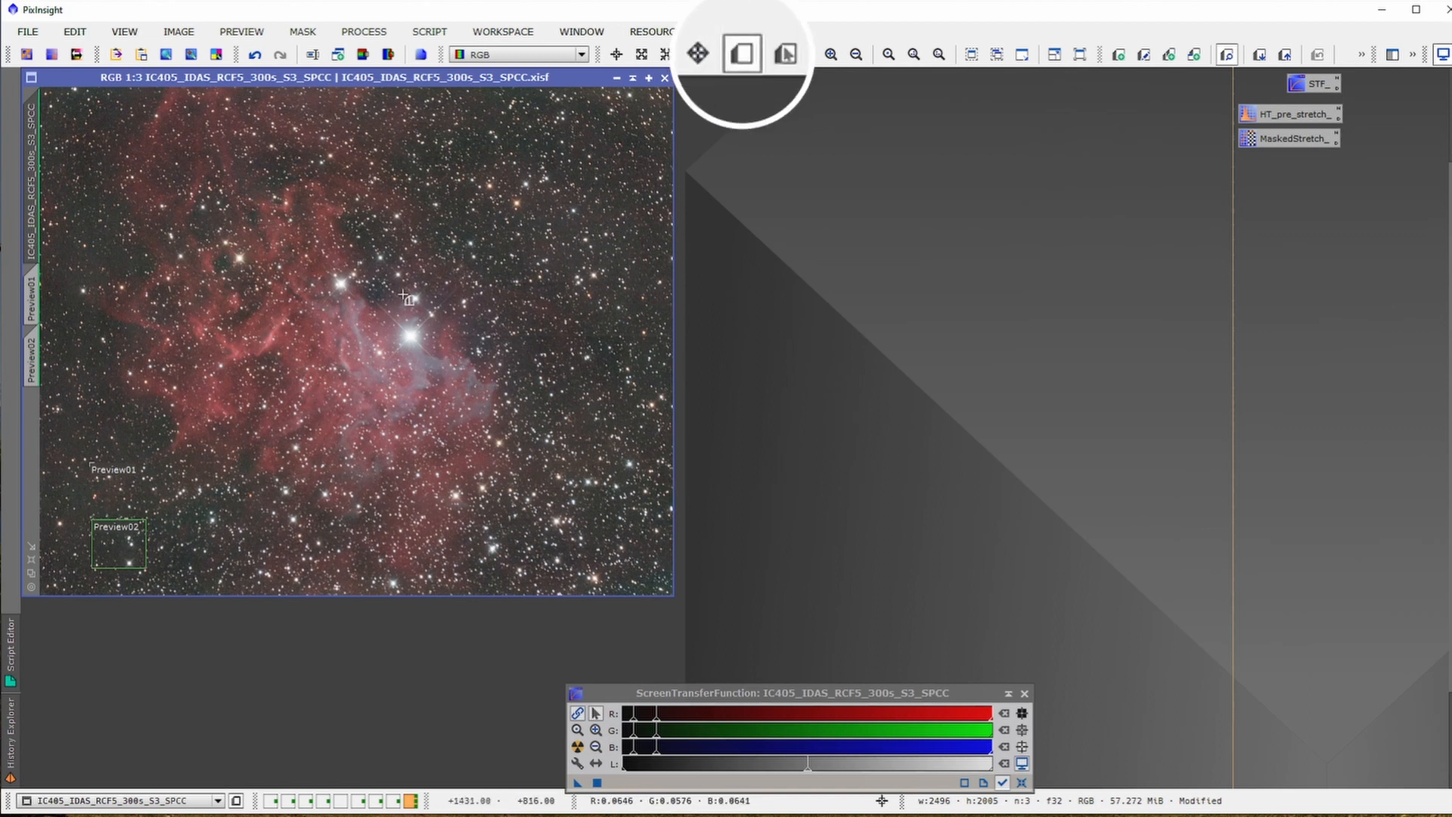
{"action": "left_click_drag", "start_coordinate": [379, 257], "coordinate": [624, 429]}
{"action": "left_click_drag", "start_coordinate": [554, 396], "coordinate": [517, 401]}
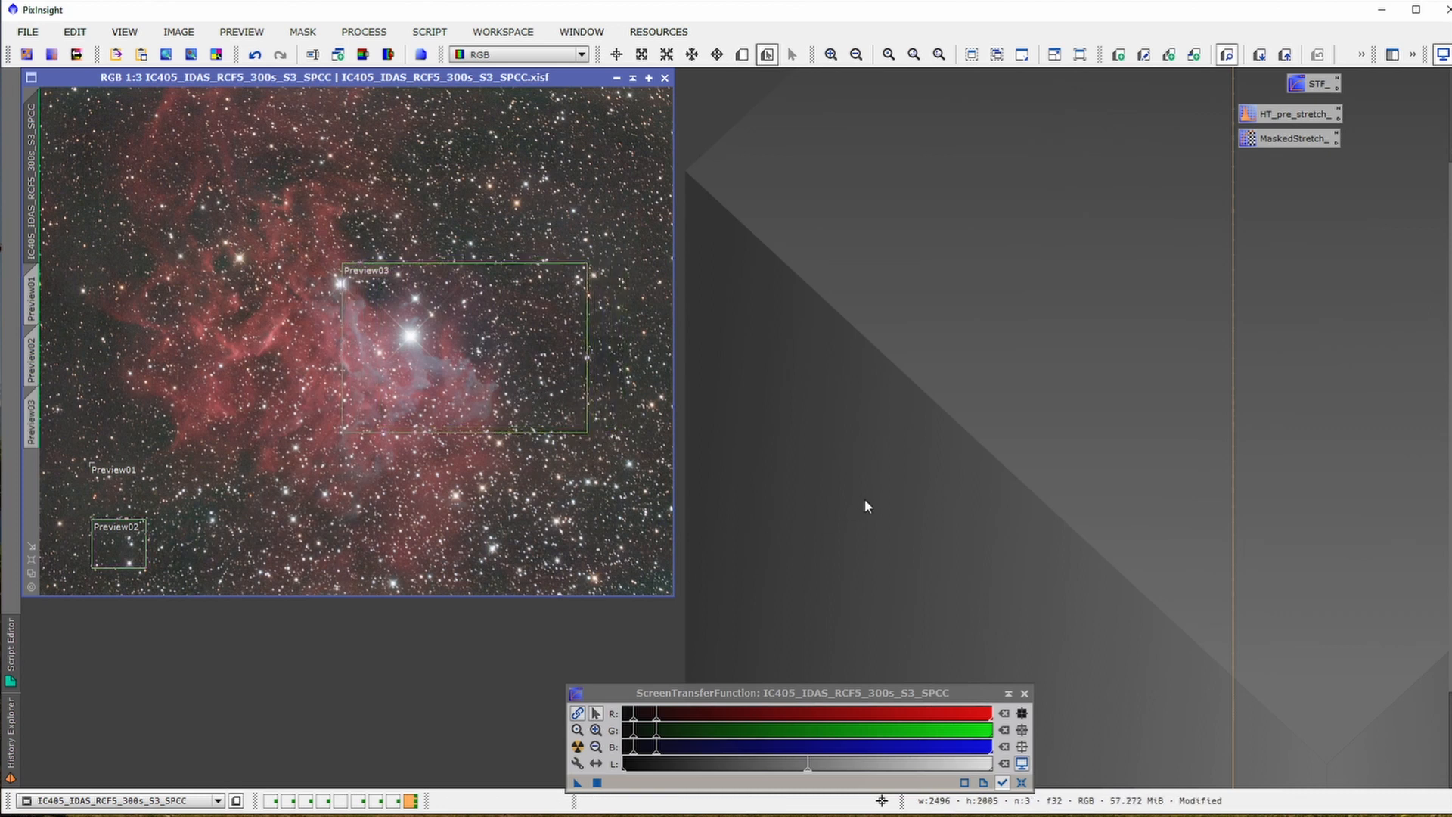
Step: Open MaskedStretch and set its target background to 0.15
{"action": "left_click", "coordinate": [374, 34]}
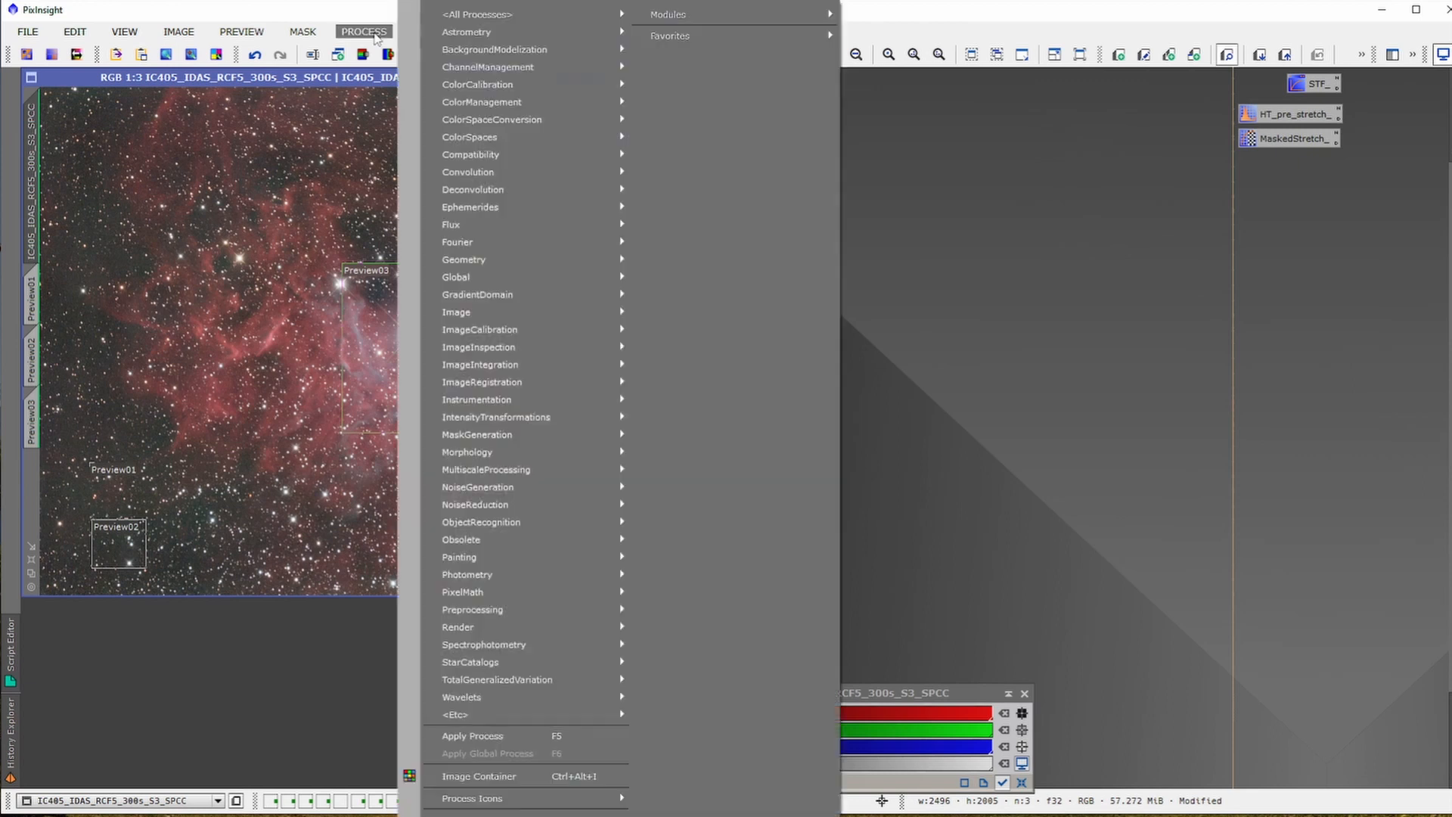
{"action": "mouse_move", "coordinate": [529, 14]}
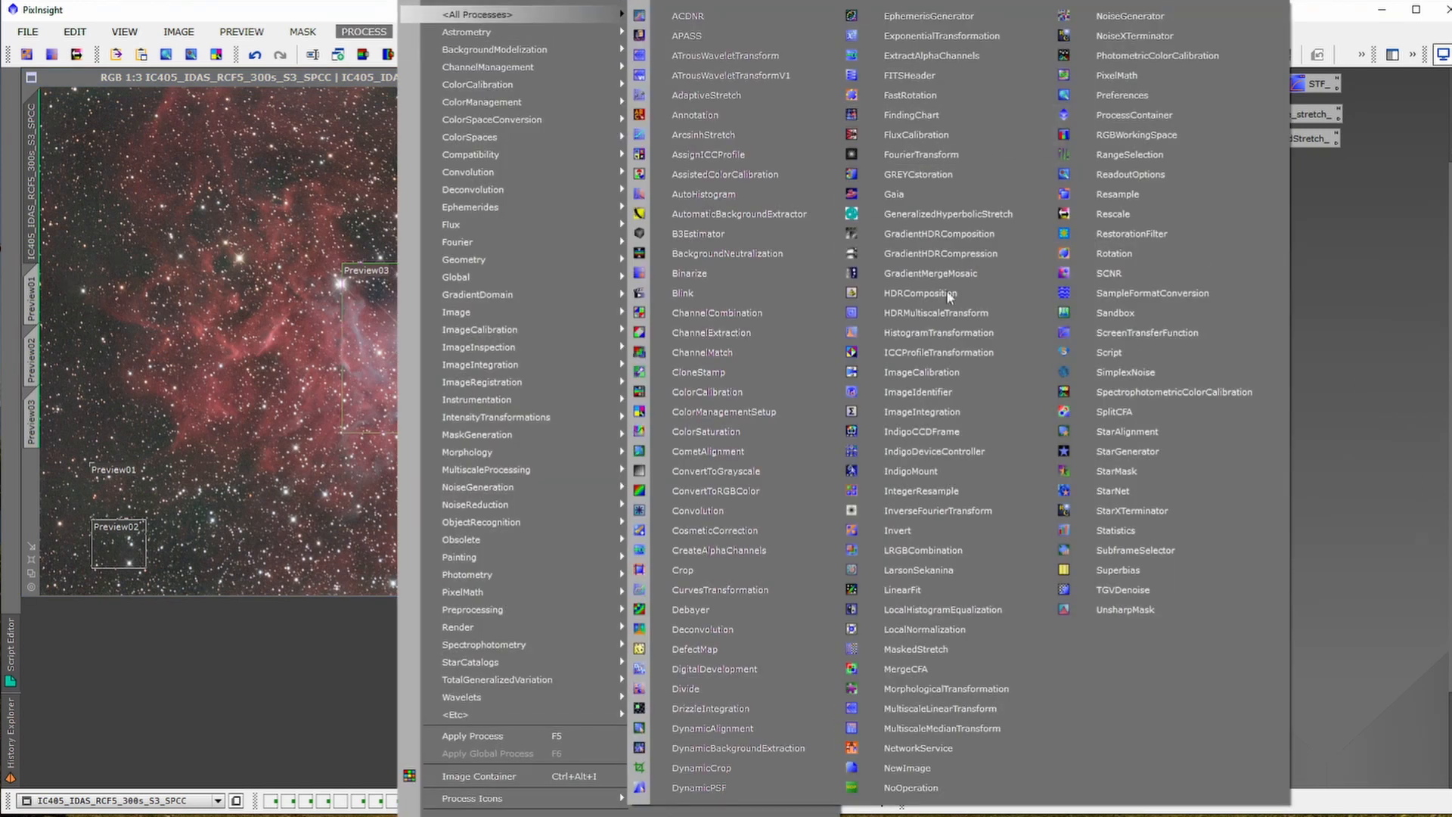
{"action": "left_click", "coordinate": [945, 649]}
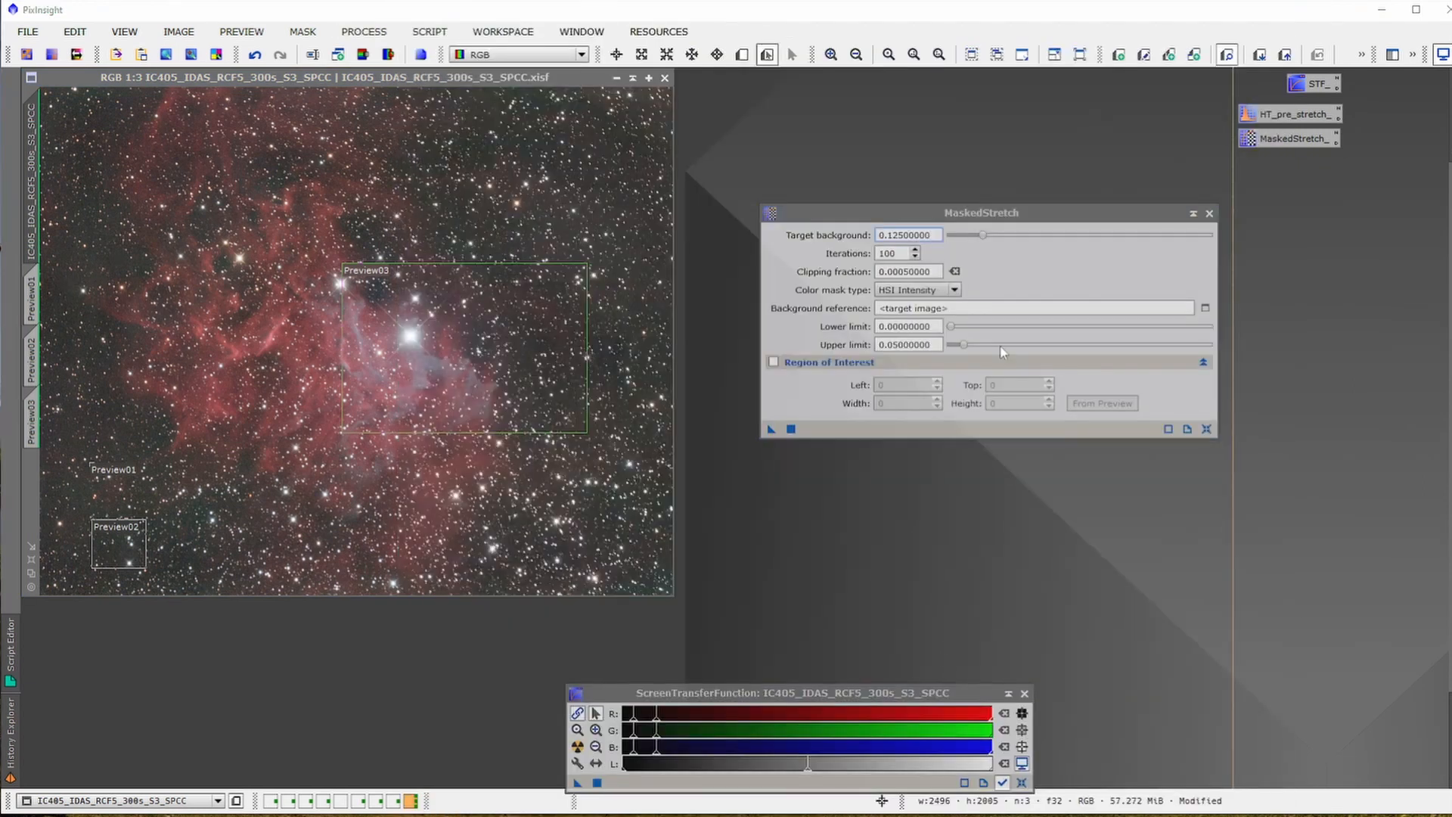
{"action": "left_click_drag", "start_coordinate": [1020, 212], "coordinate": [1011, 217]}
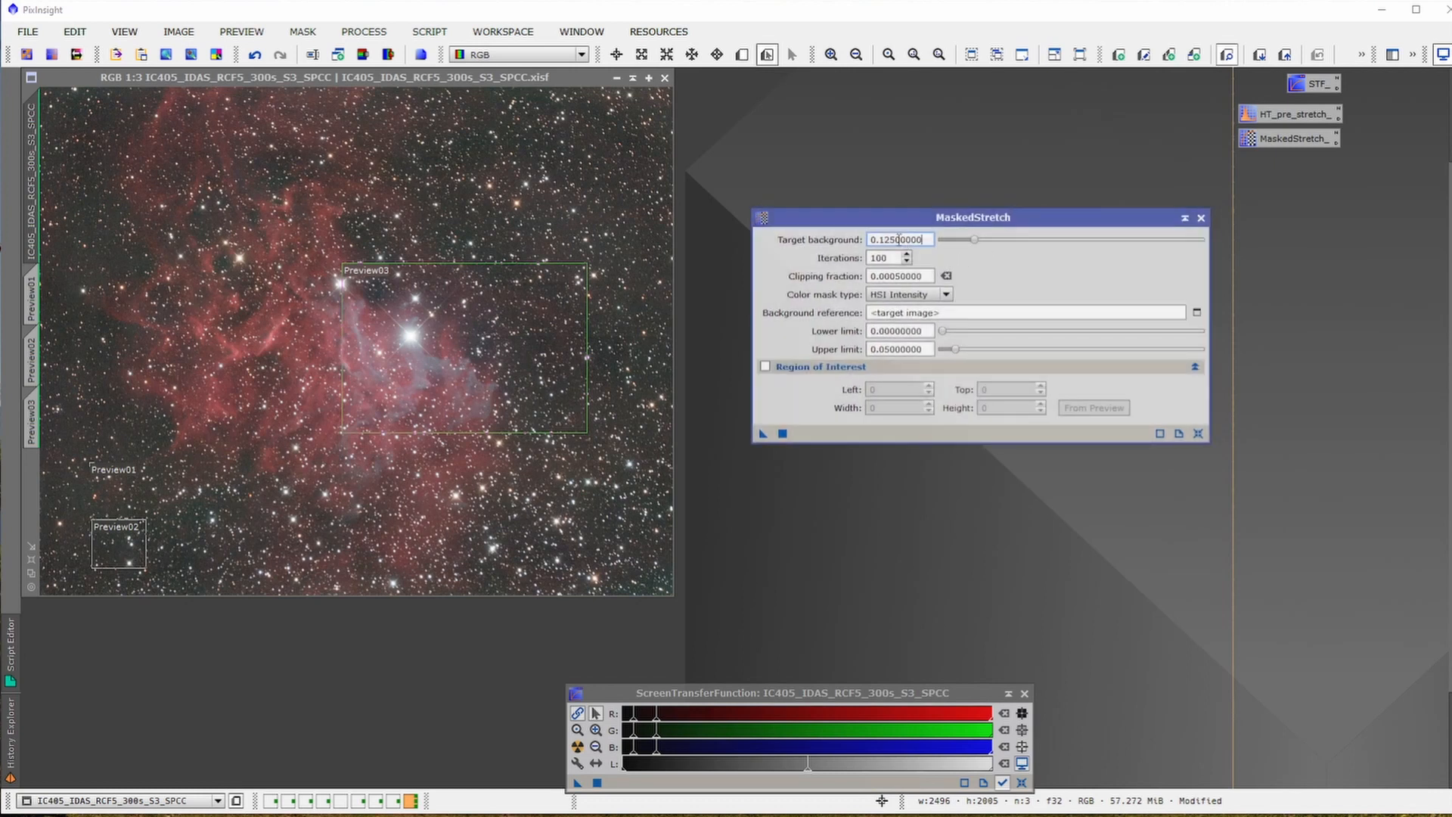
{"action": "left_click_drag", "start_coordinate": [886, 239], "coordinate": [911, 238]}
{"action": "type", "text": "5"}
{"action": "key", "text": "Return"}
Step: Use Preview02 as the MaskedStretch background reference, with an upper limit of 0.055
{"action": "left_click", "coordinate": [1196, 312]}
{"action": "left_click", "coordinate": [809, 391]}
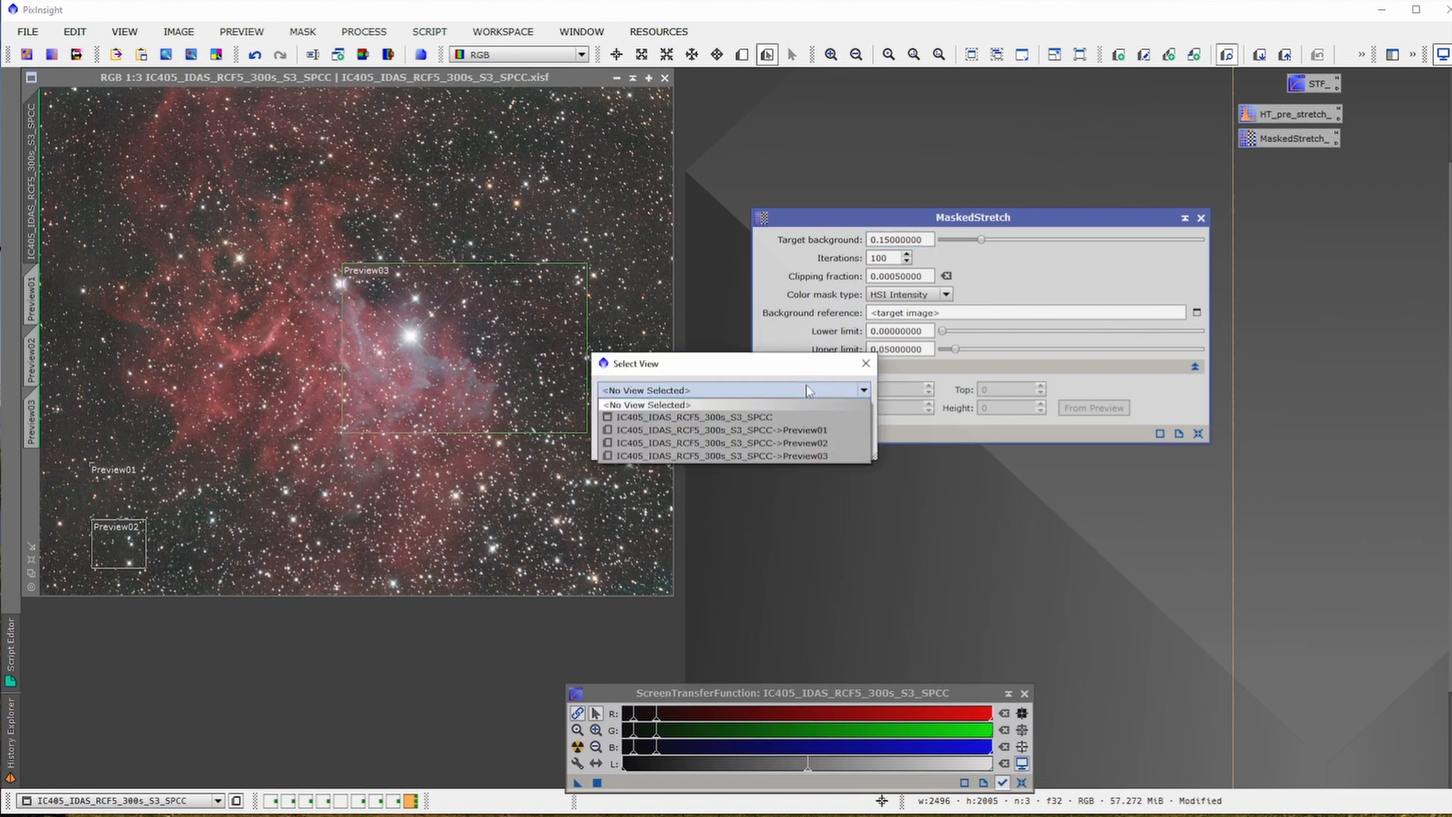
{"action": "left_click", "coordinate": [802, 443]}
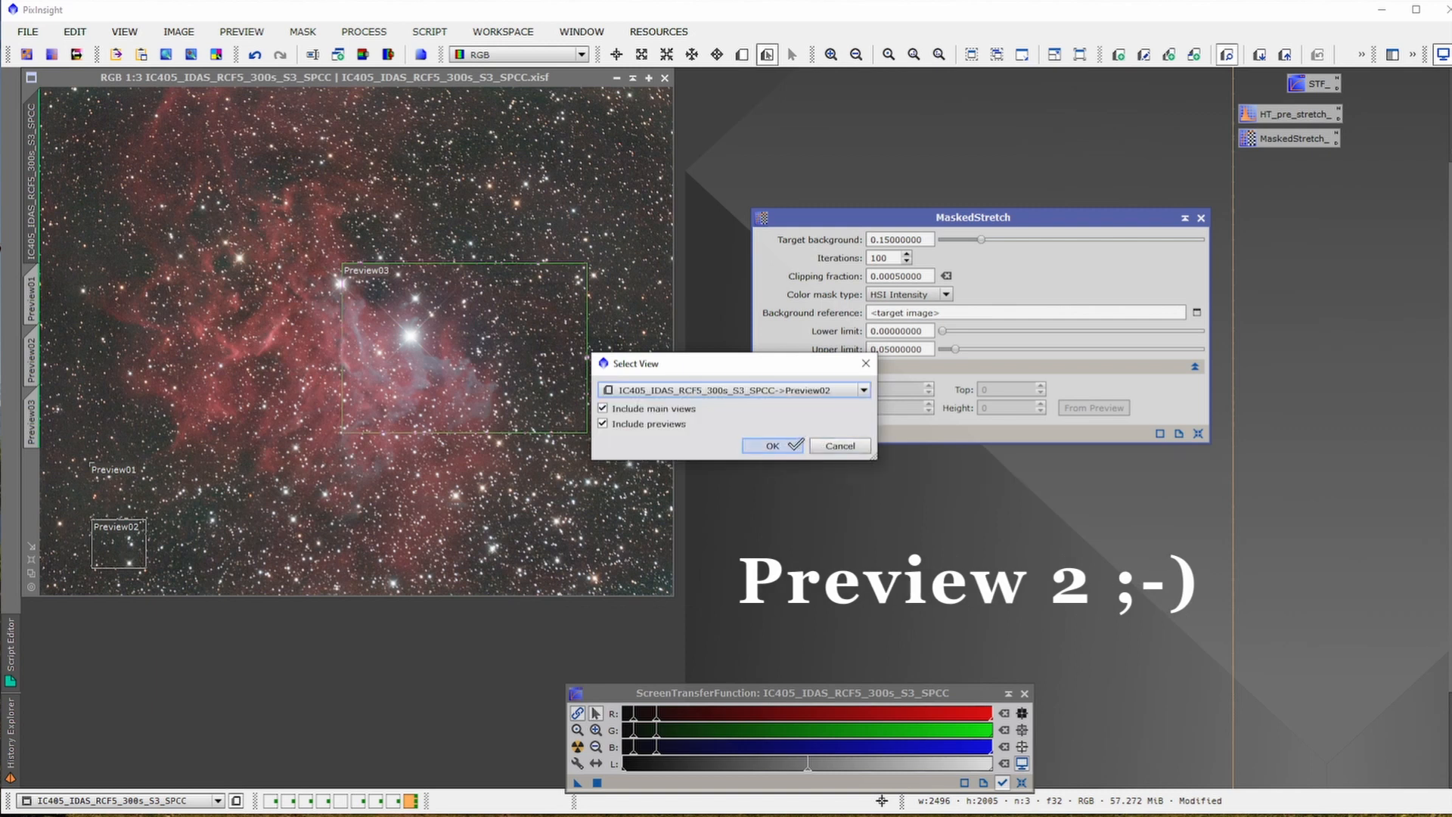
{"action": "left_click", "coordinate": [787, 446]}
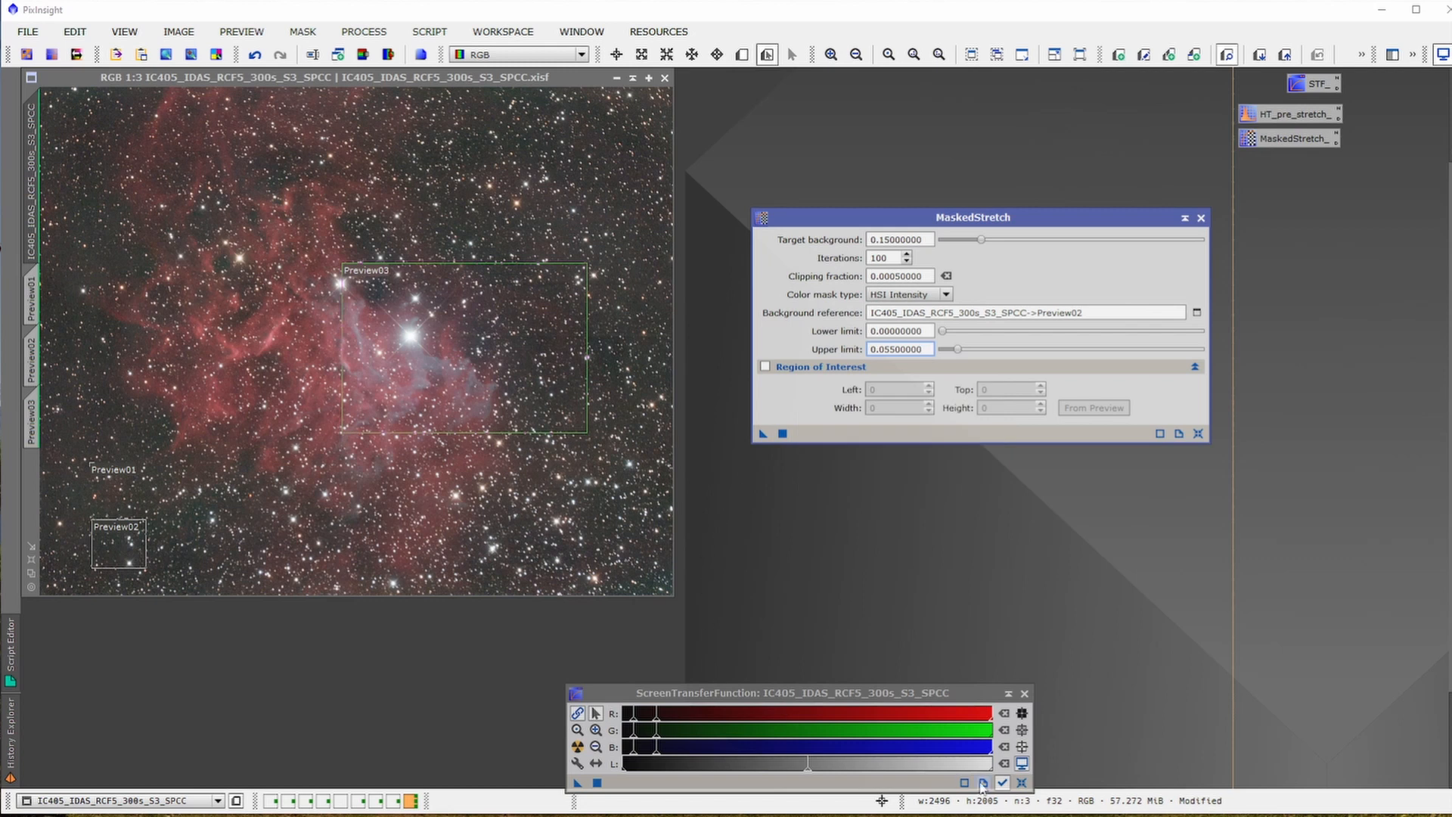
Step: Reset the screen stretch on the main image and on Preview03, leaving Preview03 open at 1:1 beside MaskedStretch
{"action": "left_click", "coordinate": [1019, 785]}
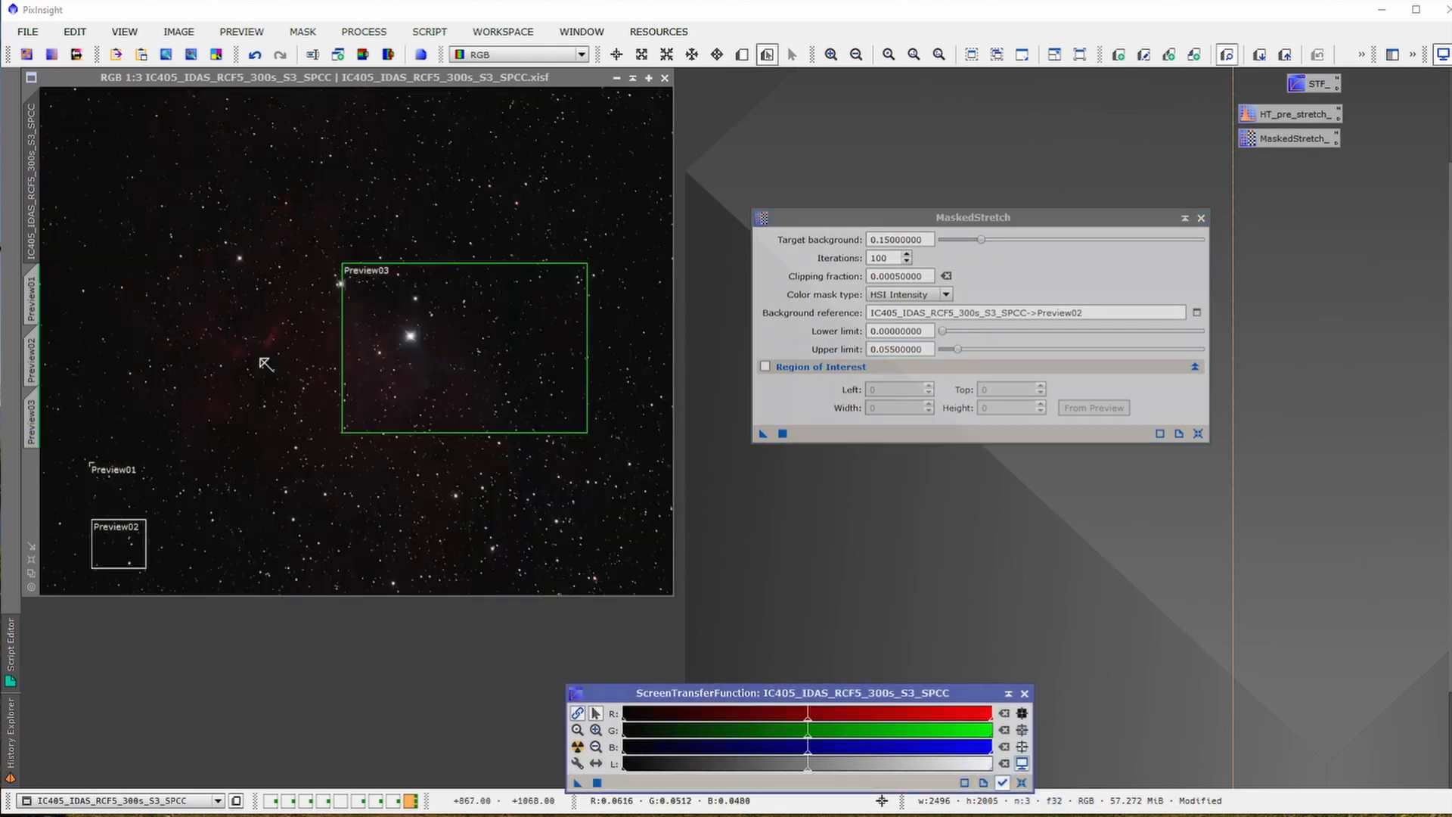
{"action": "left_click", "coordinate": [33, 414]}
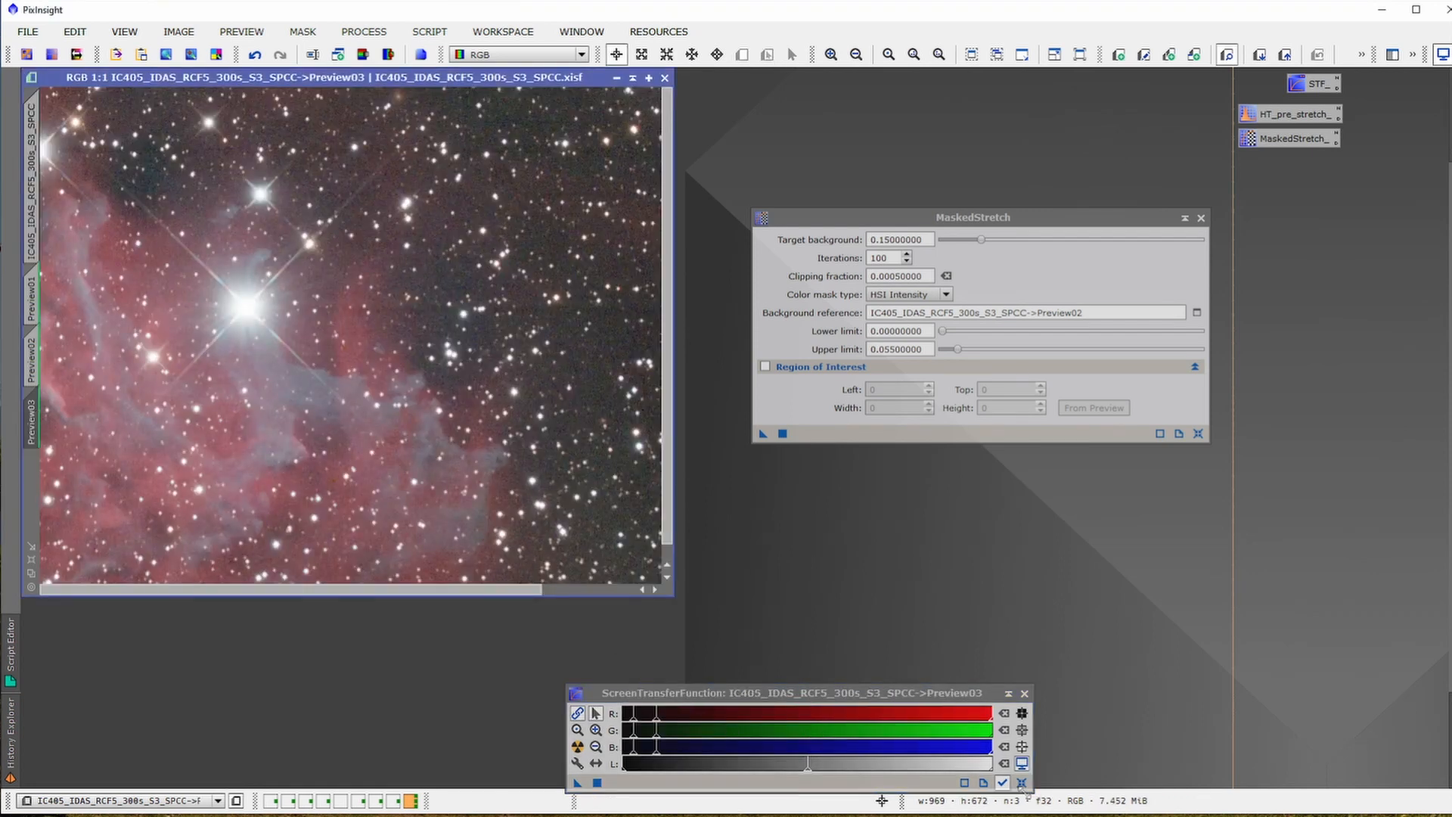
{"action": "left_click", "coordinate": [1021, 782]}
{"action": "scroll", "coordinate": [421, 372], "scroll_direction": "down", "scroll_amount": 1}
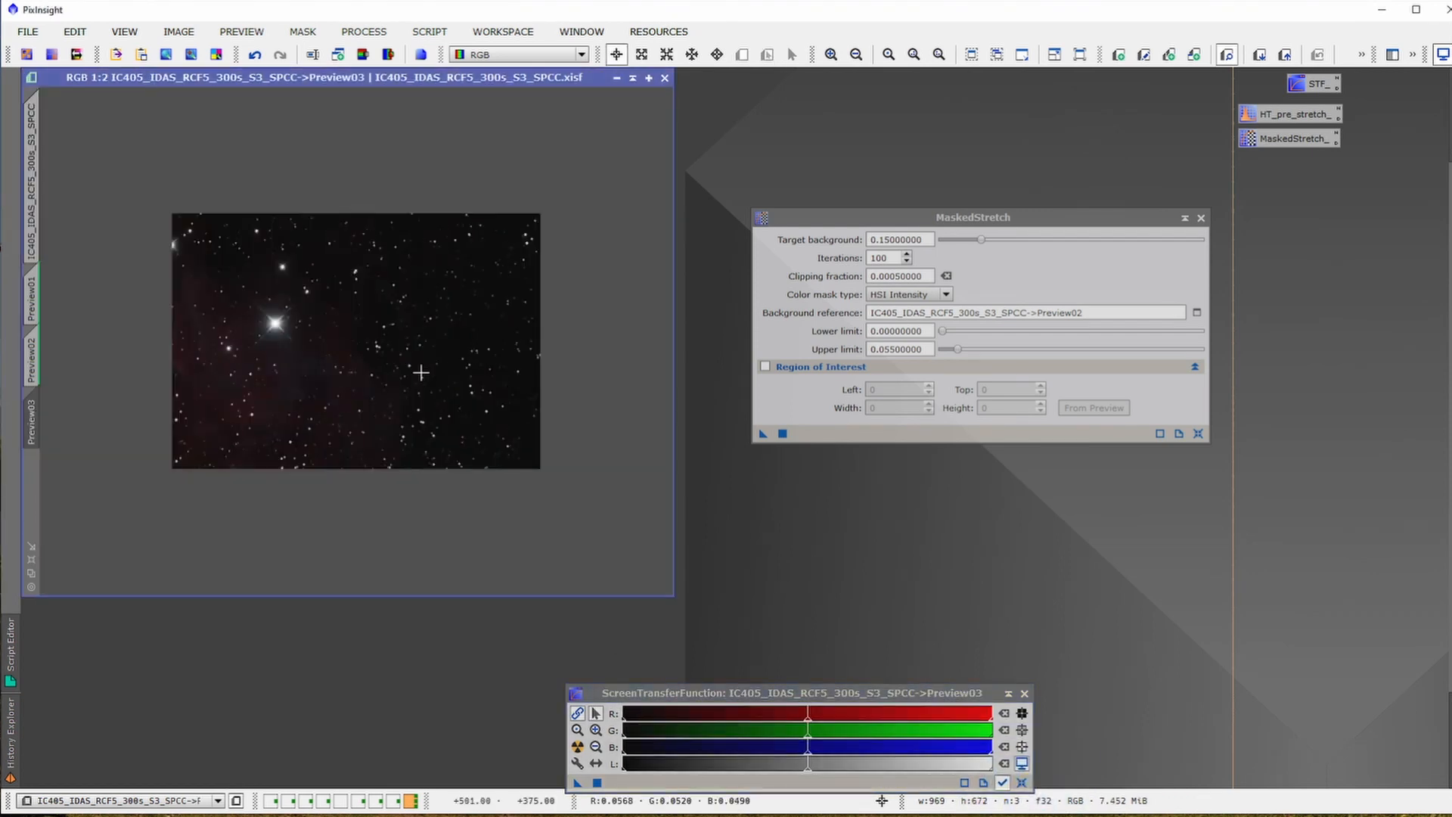
{"action": "scroll", "coordinate": [421, 372], "scroll_direction": "up", "scroll_amount": 1}
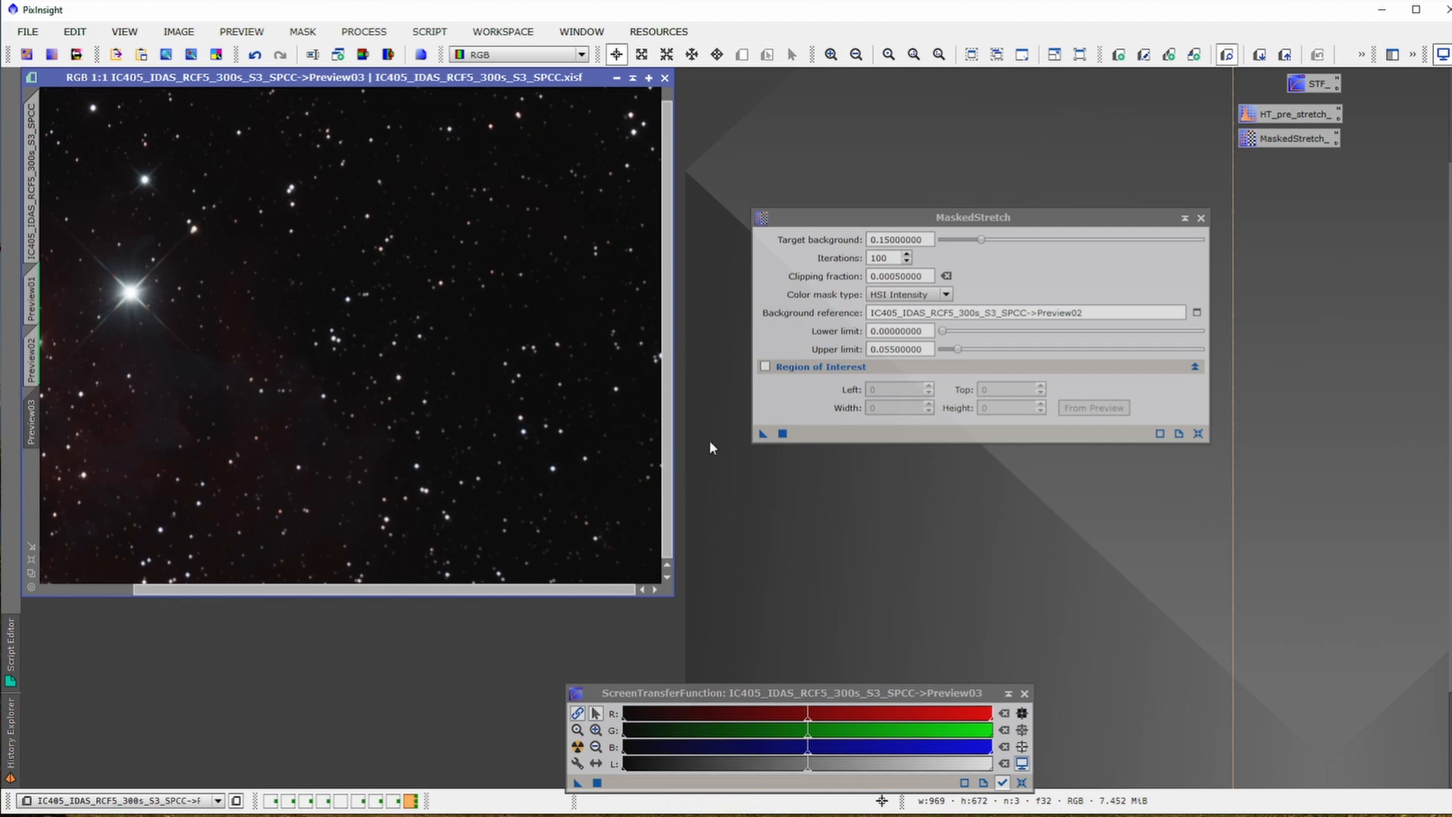
{"action": "left_click_drag", "start_coordinate": [929, 209], "coordinate": [931, 204]}
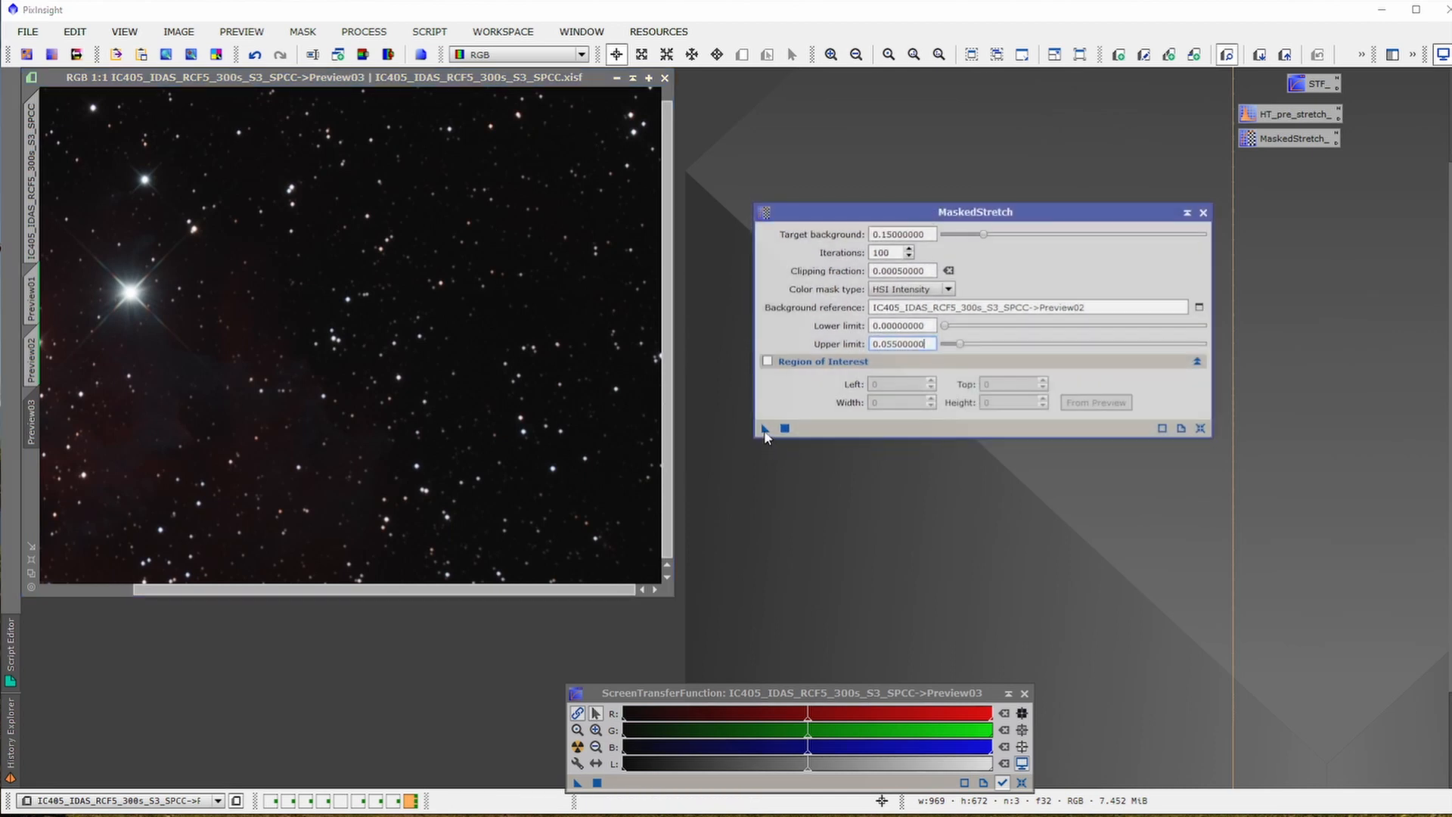
Step: Test MaskedStretch on Preview03 with a clipping fraction of 0.0005 and again with 0.05
{"action": "left_click_drag", "start_coordinate": [766, 429], "coordinate": [376, 289]}
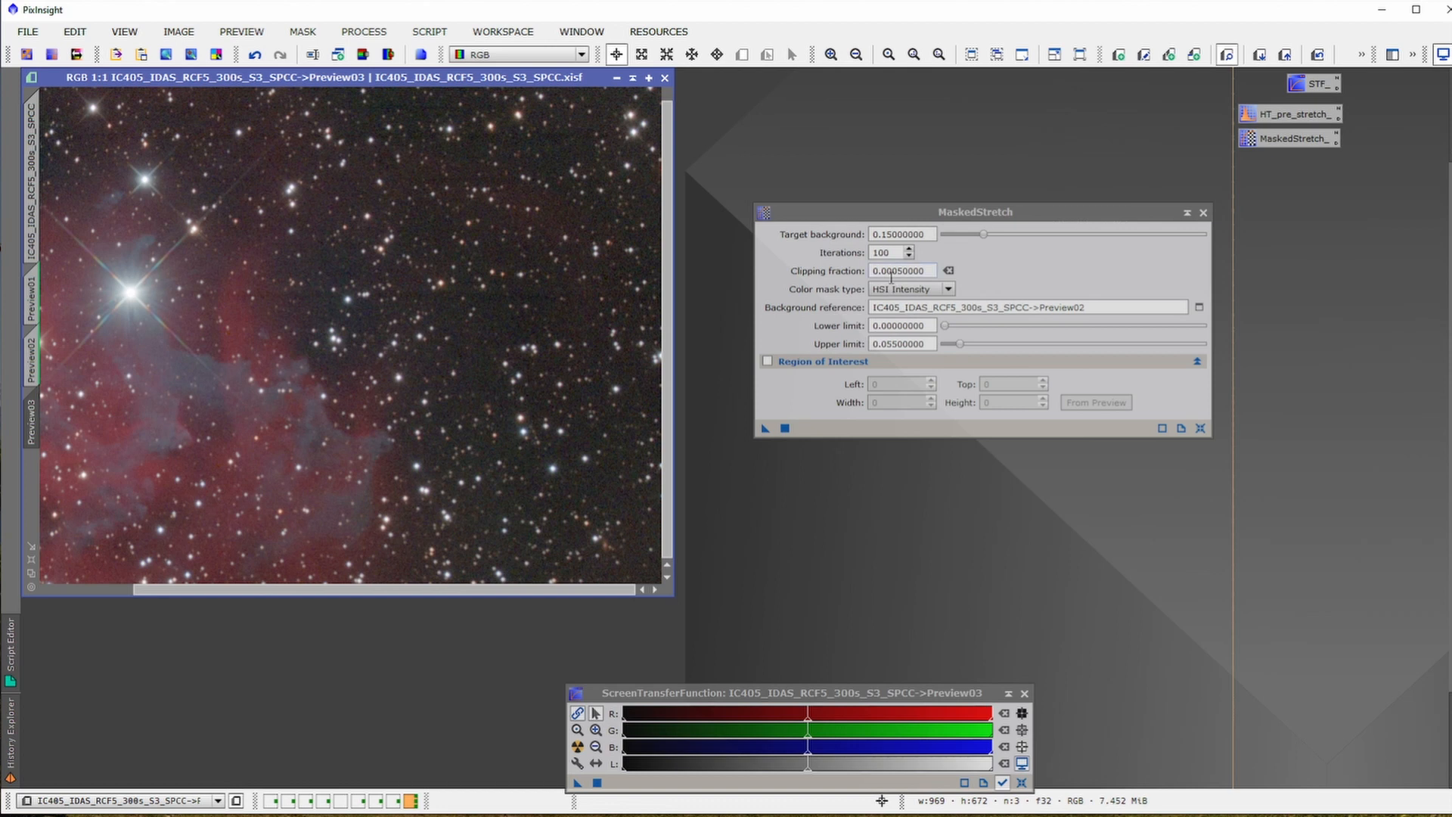
{"action": "left_click", "coordinate": [896, 270]}
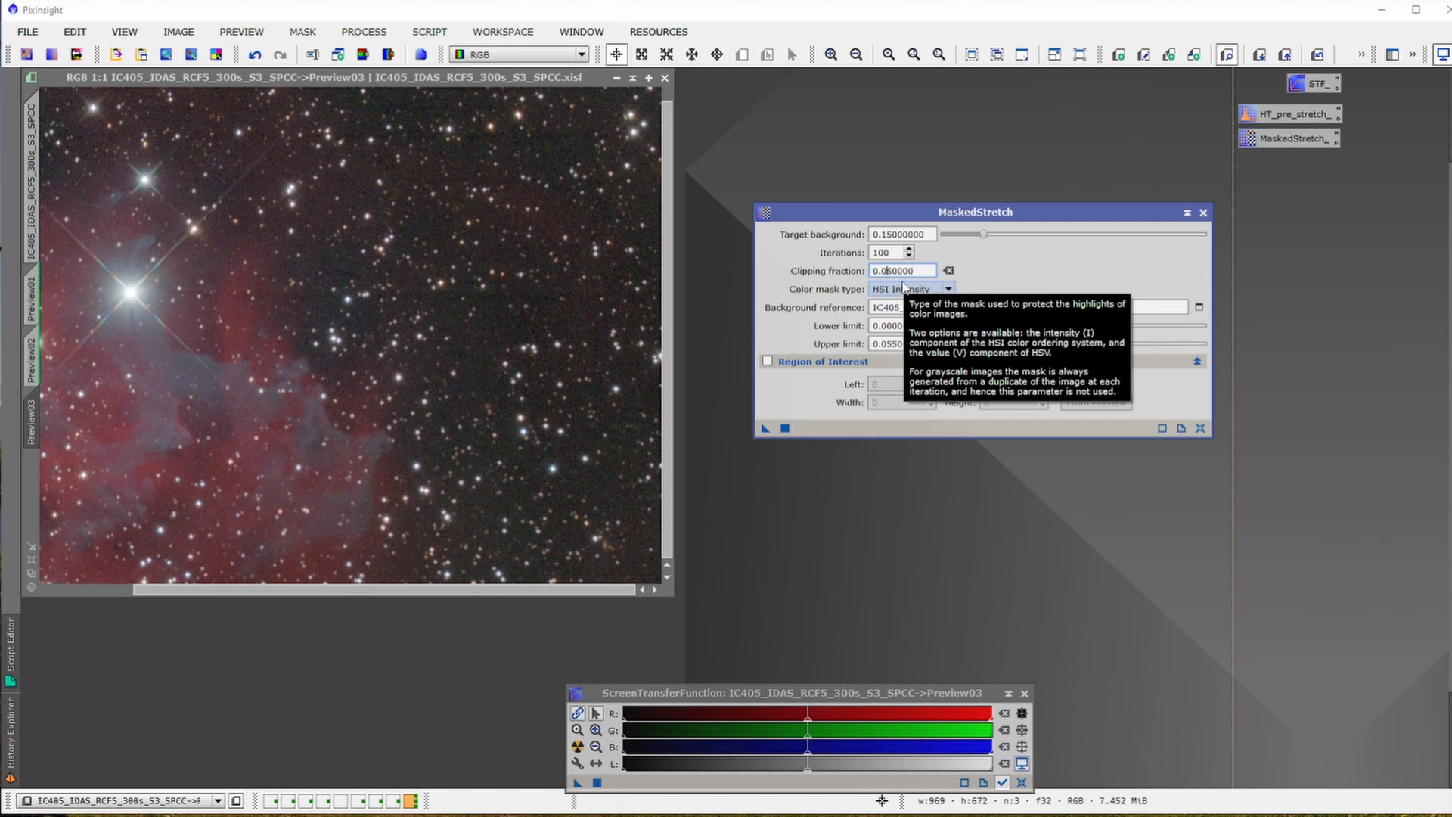
{"action": "left_click_drag", "start_coordinate": [764, 433], "coordinate": [552, 389]}
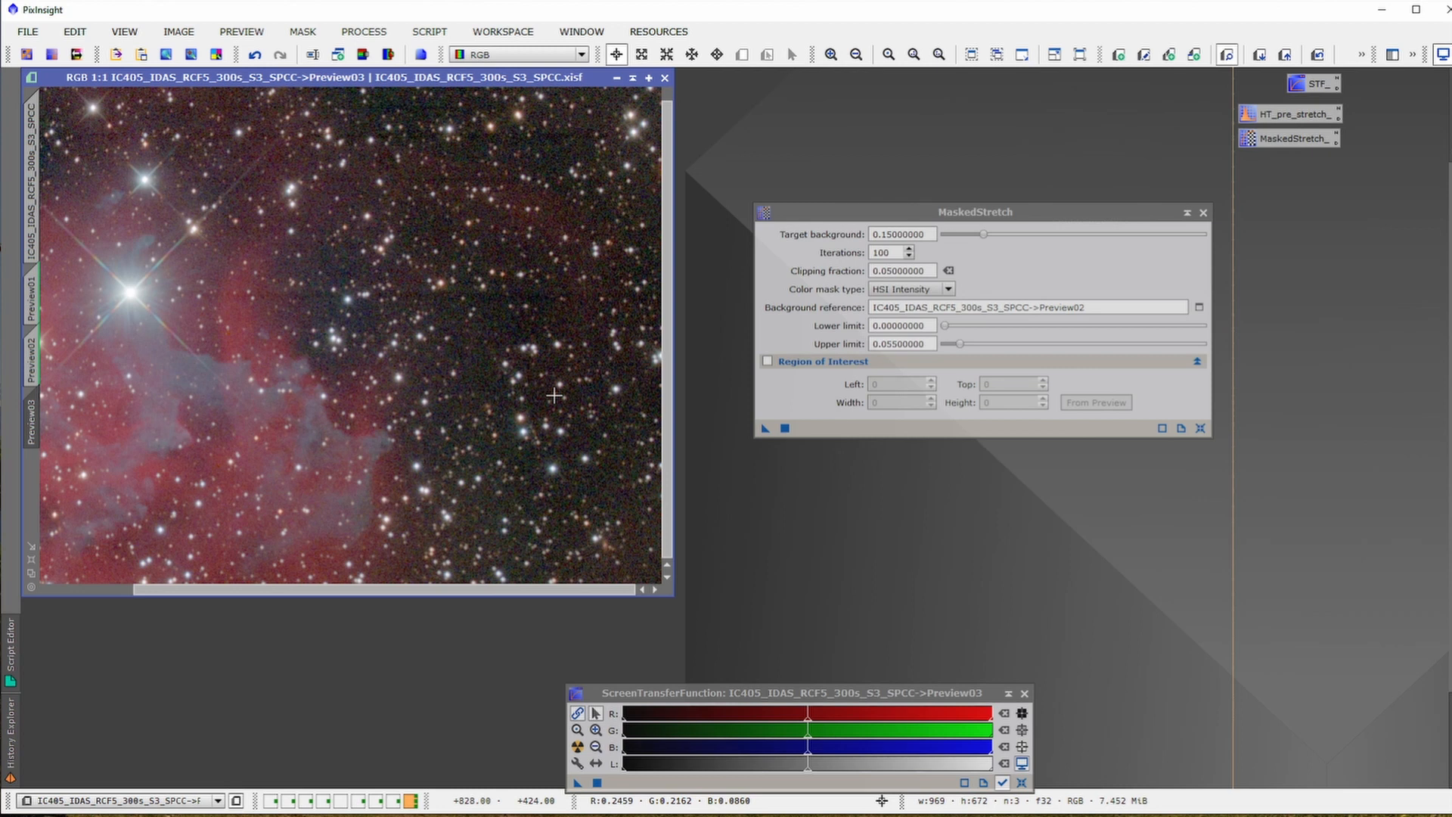
Step: Set the MaskedStretch clipping fraction back to 0.0005 and reapply the process to Preview03
{"action": "left_click", "coordinate": [887, 273]}
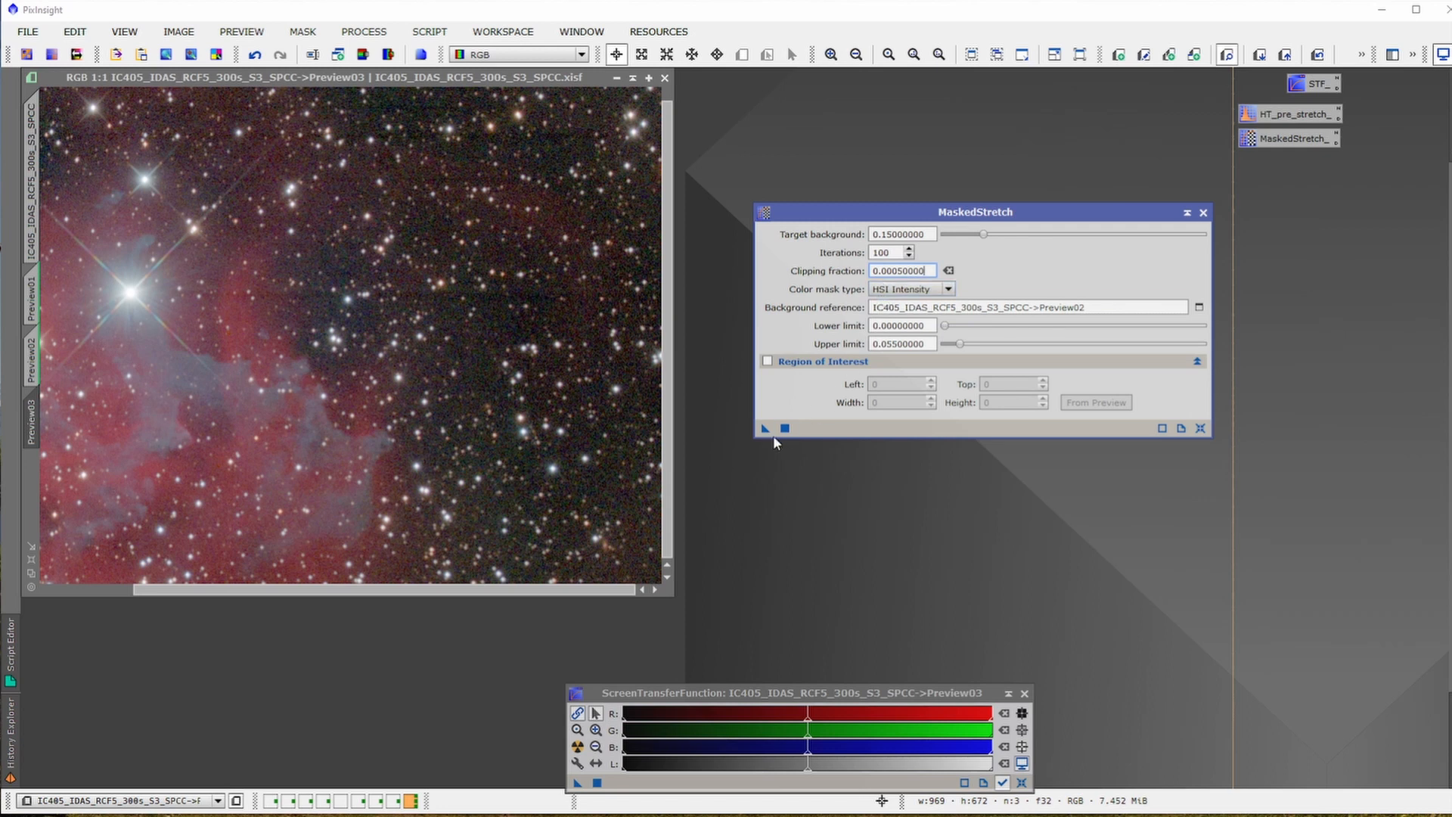
{"action": "left_click_drag", "start_coordinate": [766, 429], "coordinate": [480, 341]}
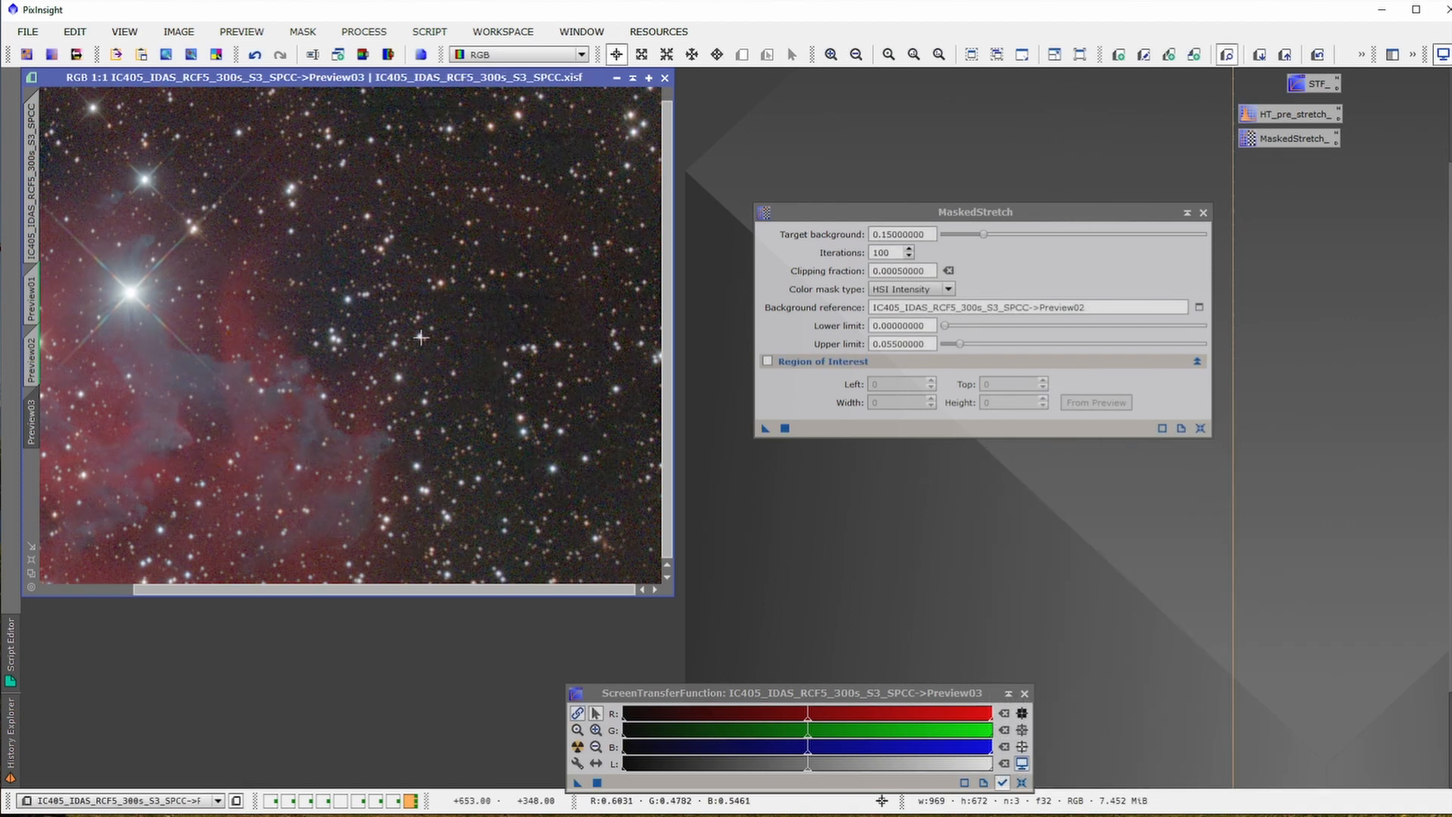
Step: Apply MaskedStretch to the full main image and close the MaskedStretch window
{"action": "left_click", "coordinate": [31, 204]}
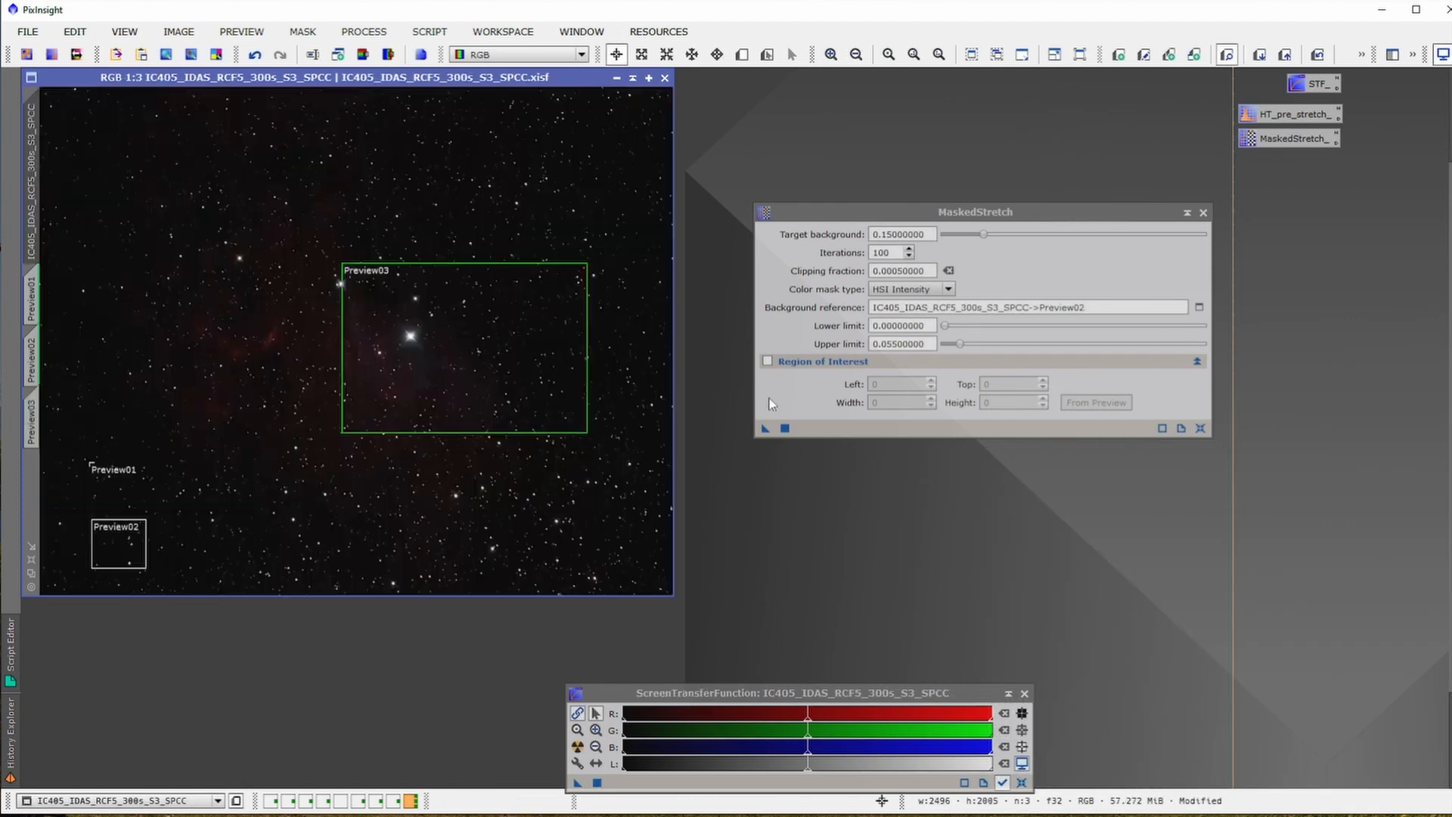
{"action": "left_click_drag", "start_coordinate": [764, 429], "coordinate": [447, 376]}
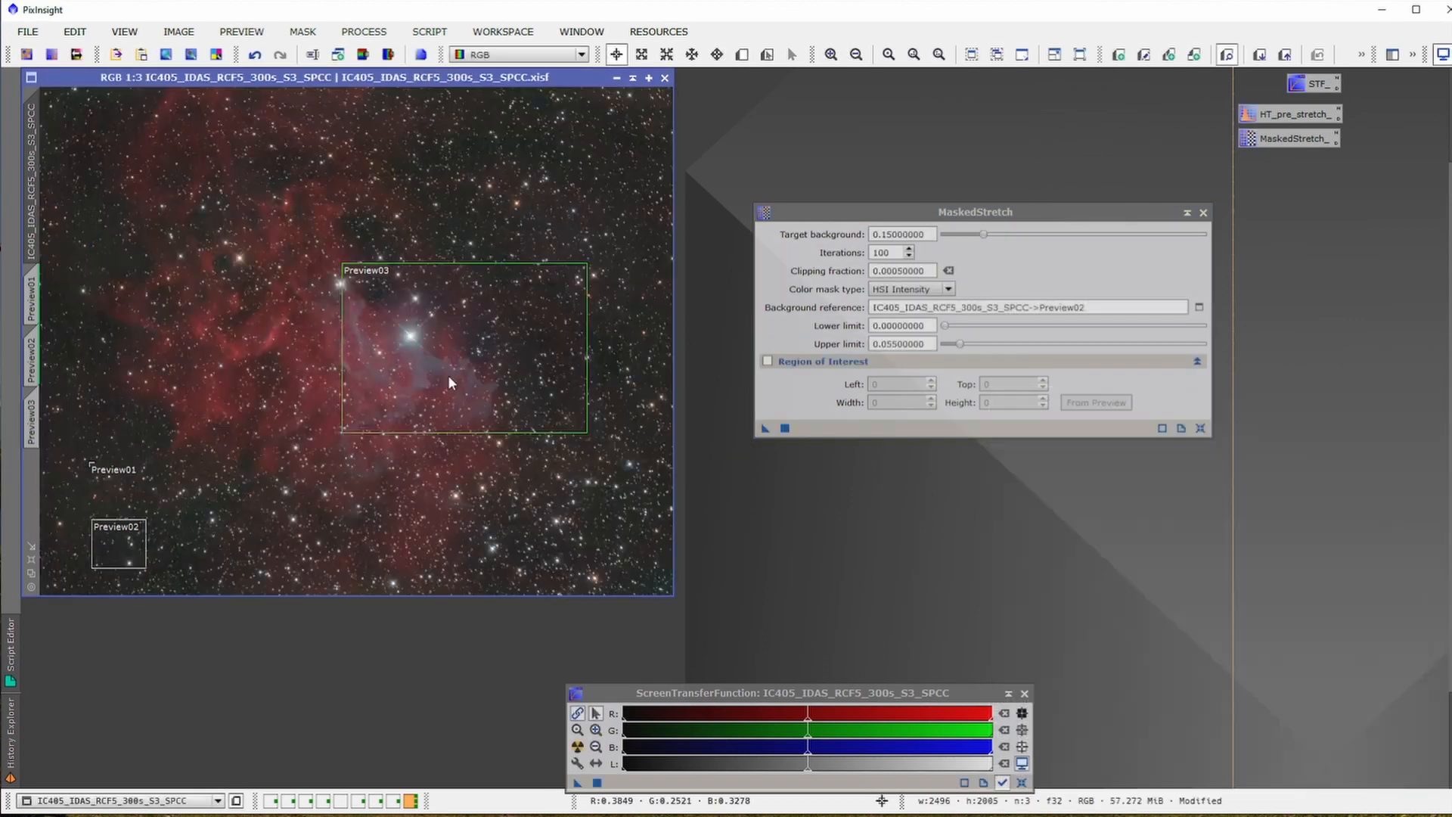
{"action": "left_click", "coordinate": [1204, 213]}
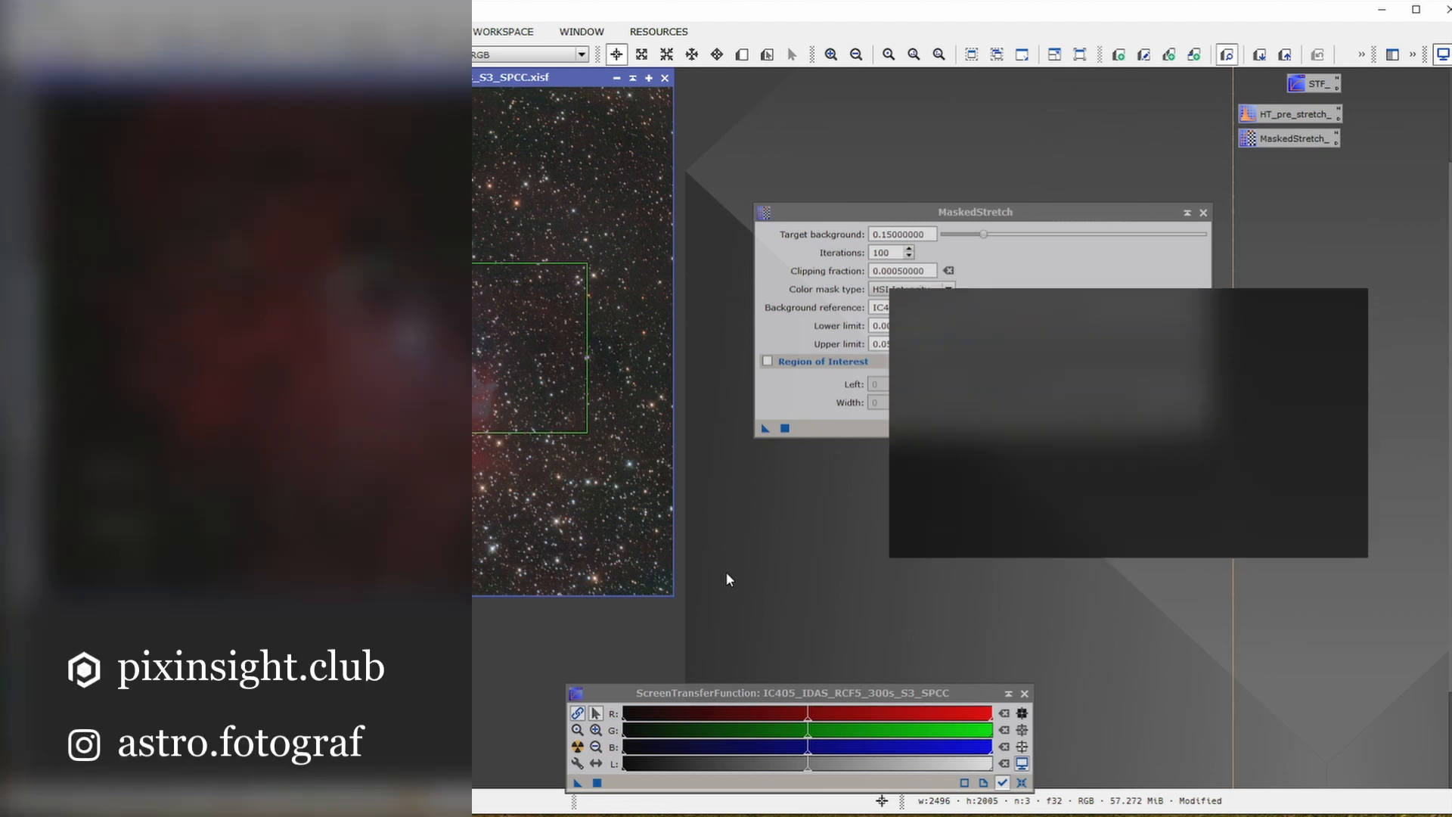
{"action": "left_click", "coordinate": [1203, 212]}
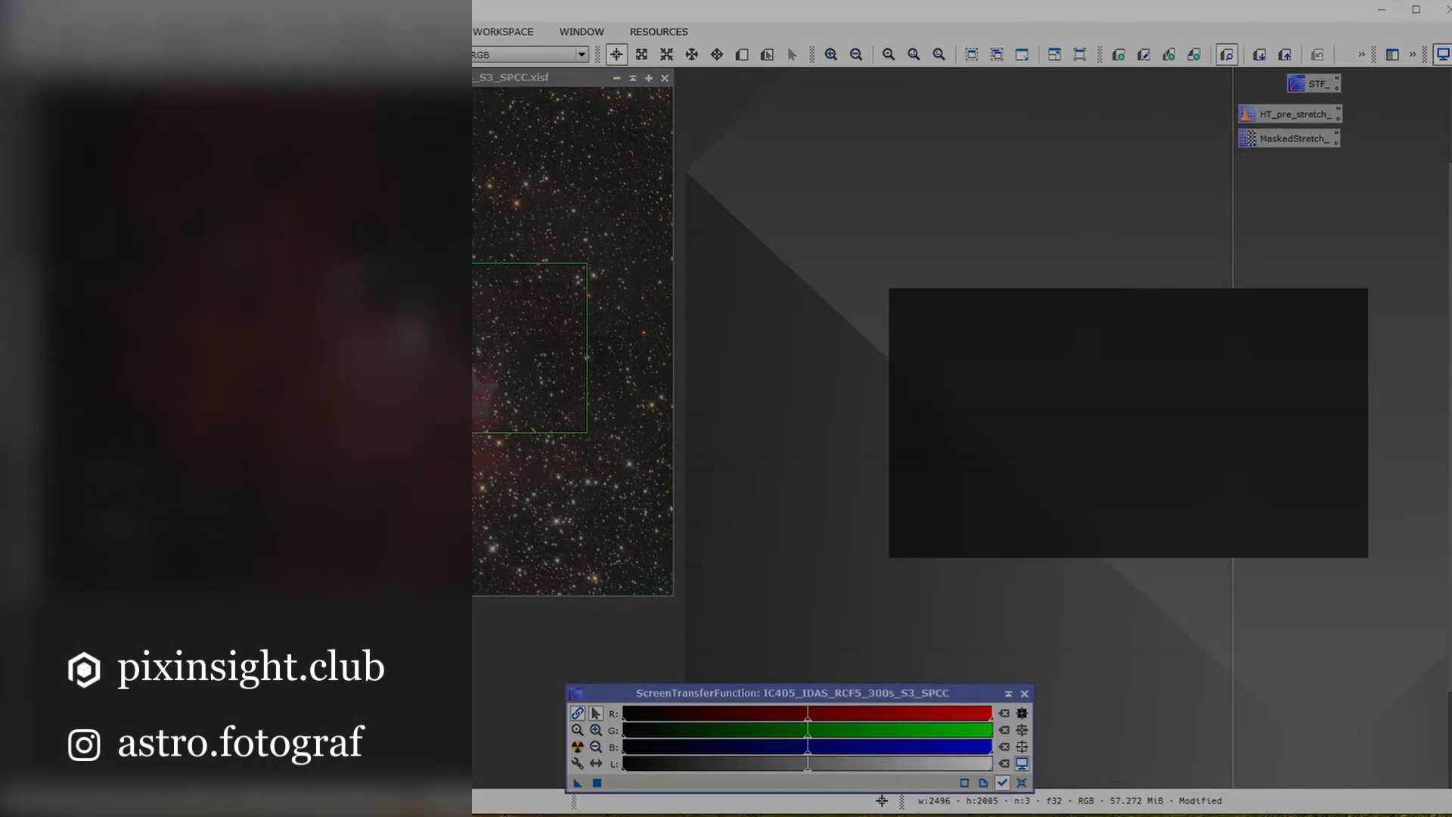